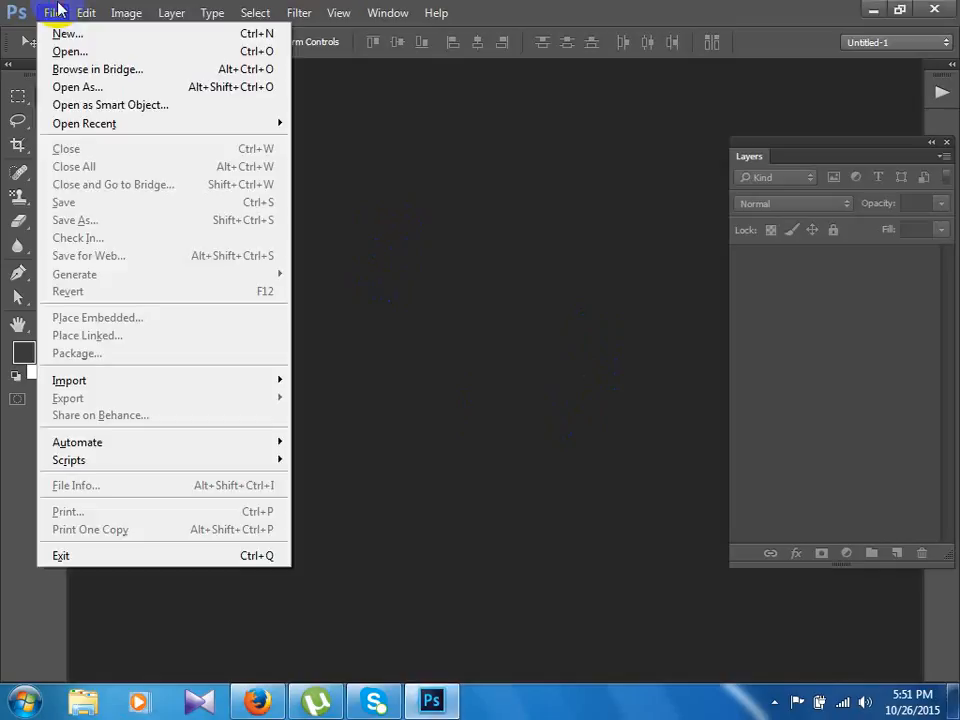
# - Start a new document measured in inches, 3.75 wide by 2.25 high
pyautogui.click(96, 33)
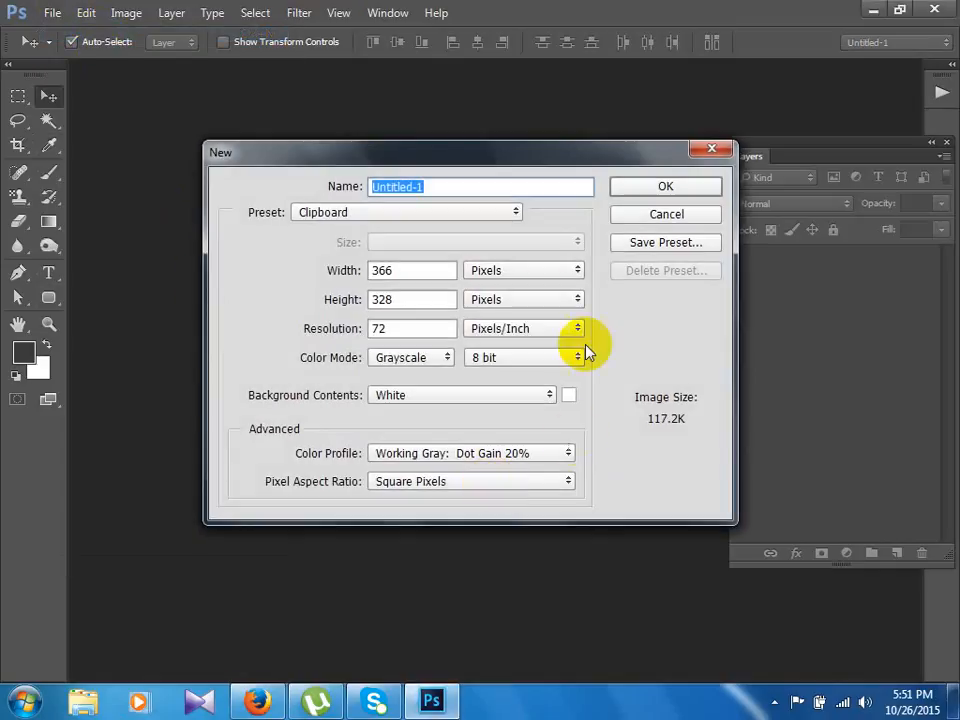
pyautogui.click(514, 271)
pyautogui.click(500, 301)
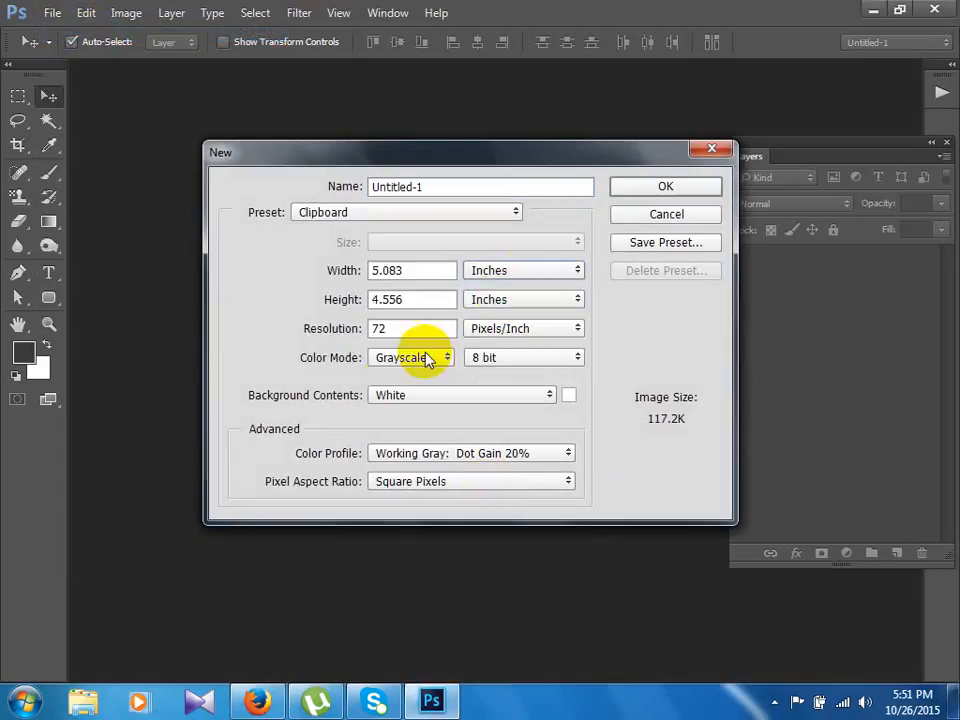
pyautogui.doubleClick(436, 266)
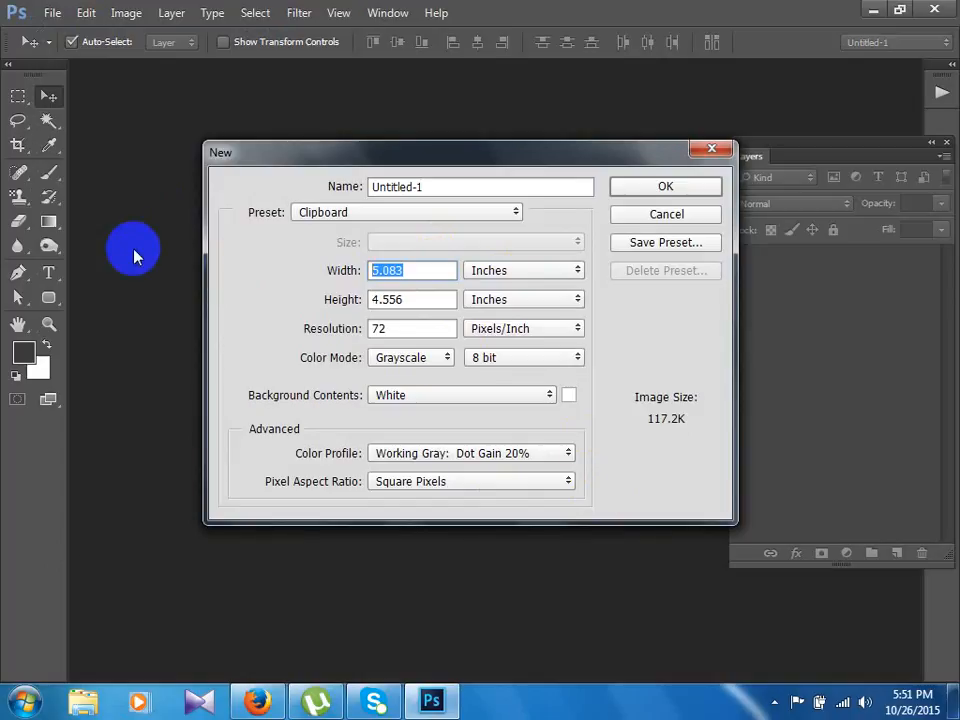
pyautogui.write('3.')
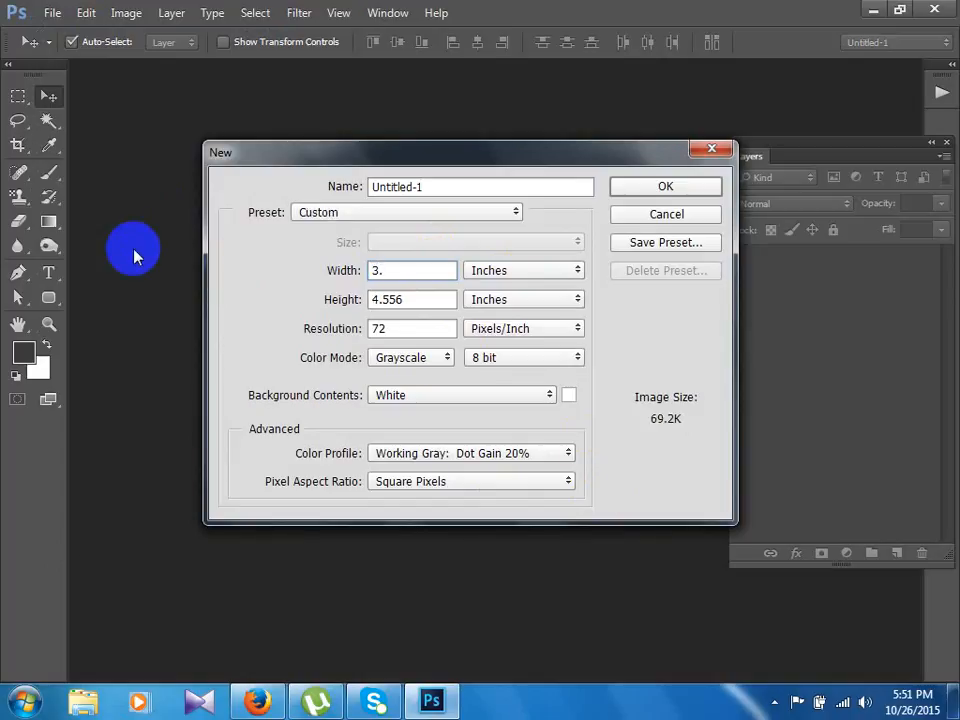
pyautogui.write('75')
pyautogui.press('Tab')
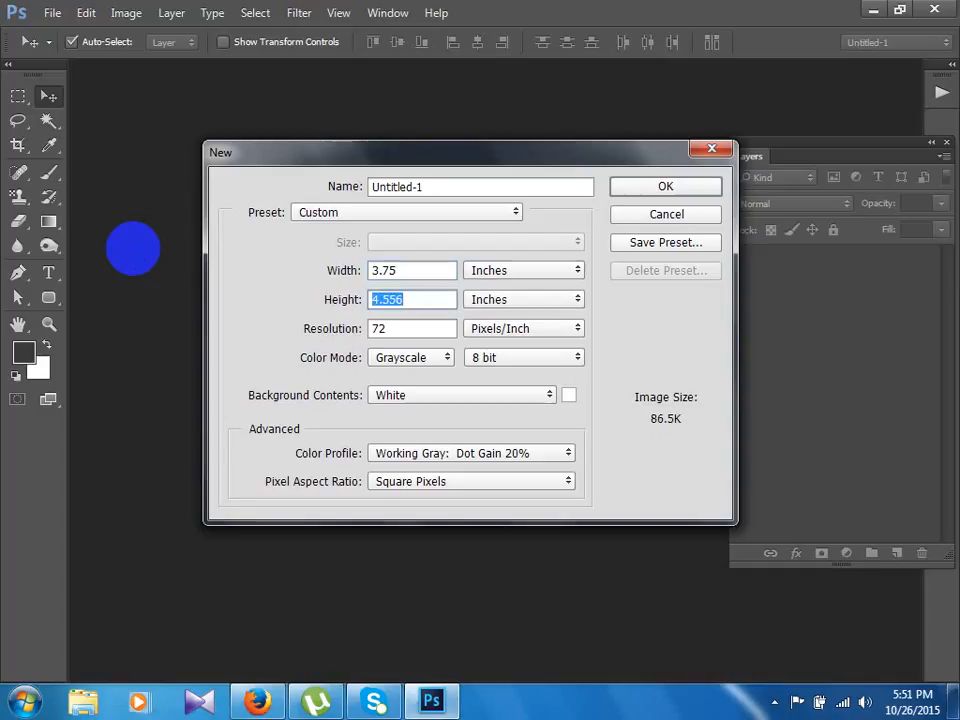
pyautogui.write('2.25')
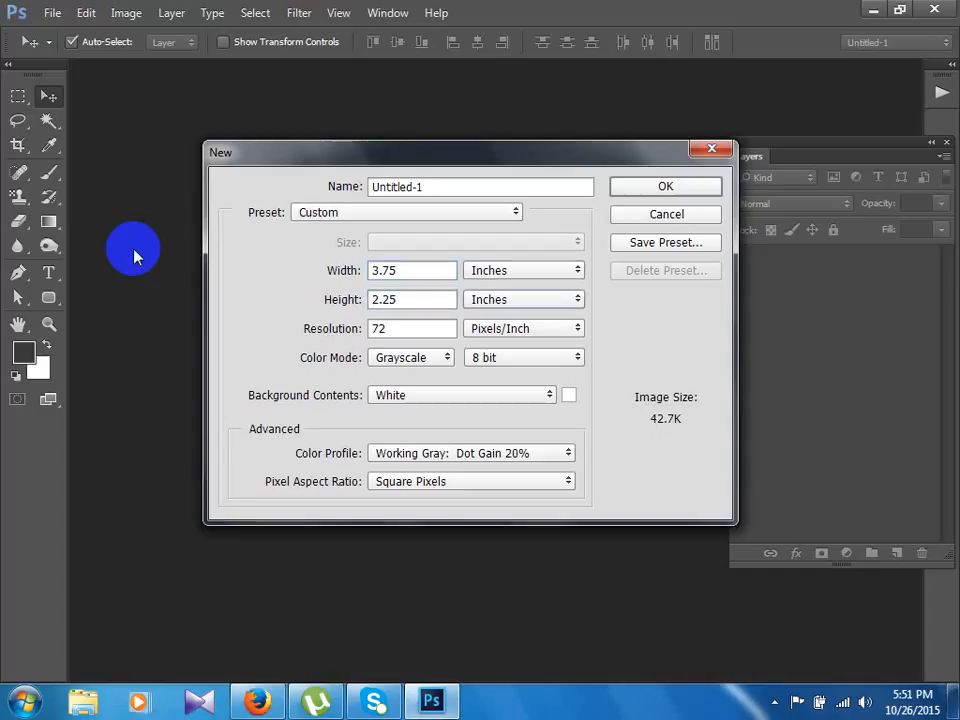
# - Set the new document's resolution to 300 pixels/inch and colour mode to CMYK Color, and create it
pyautogui.press('Tab')
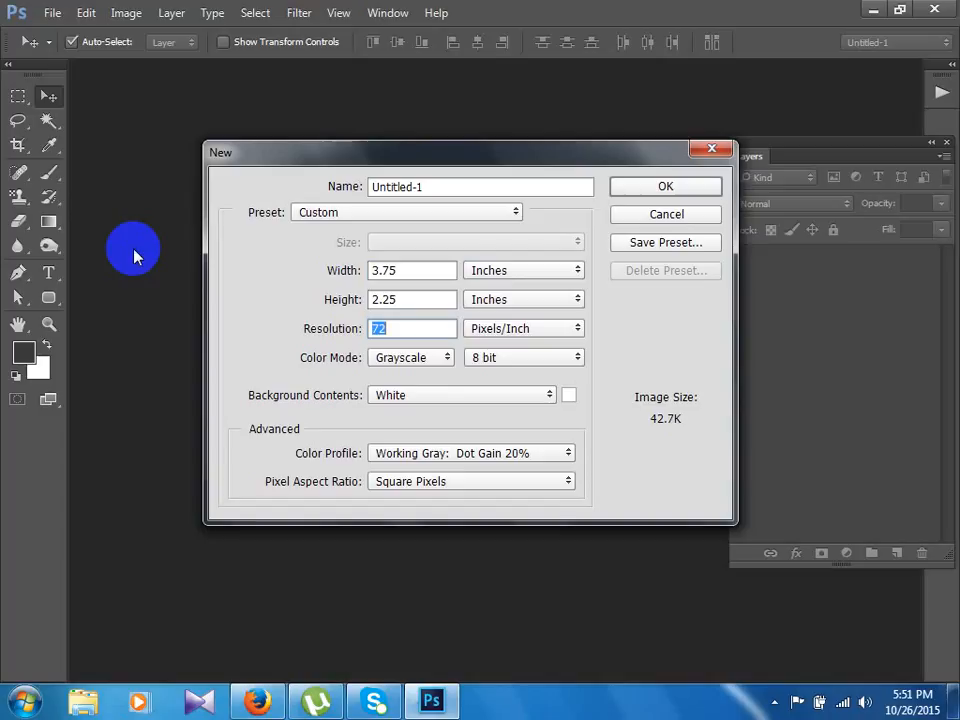
pyautogui.write('300')
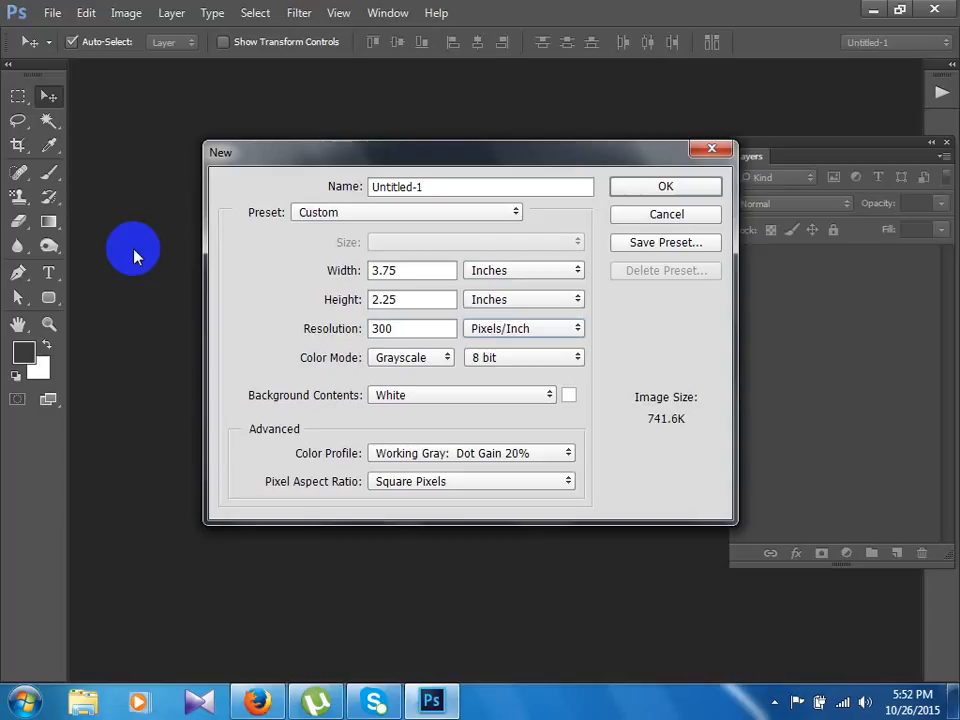
pyautogui.press('Down')
pyautogui.press('Down')
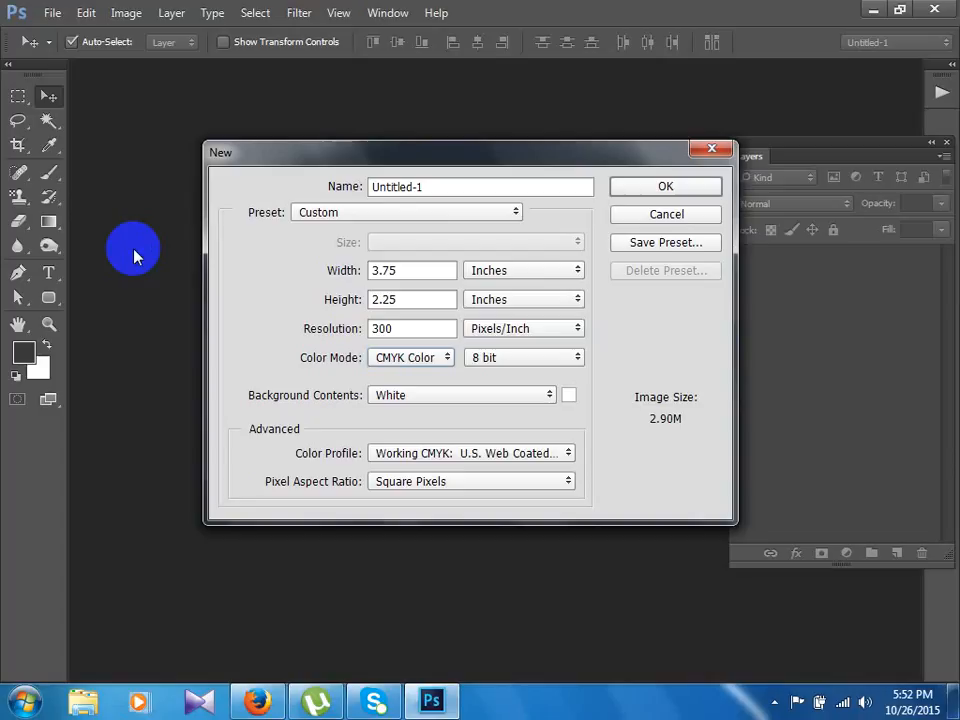
pyautogui.click(671, 190)
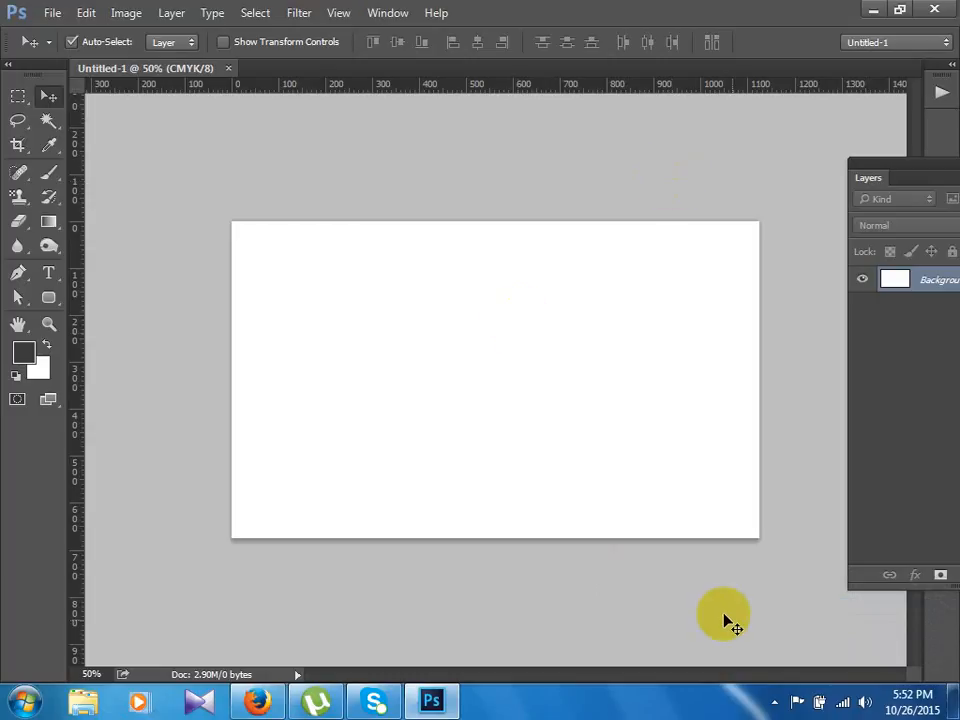
pyautogui.click(775, 702)
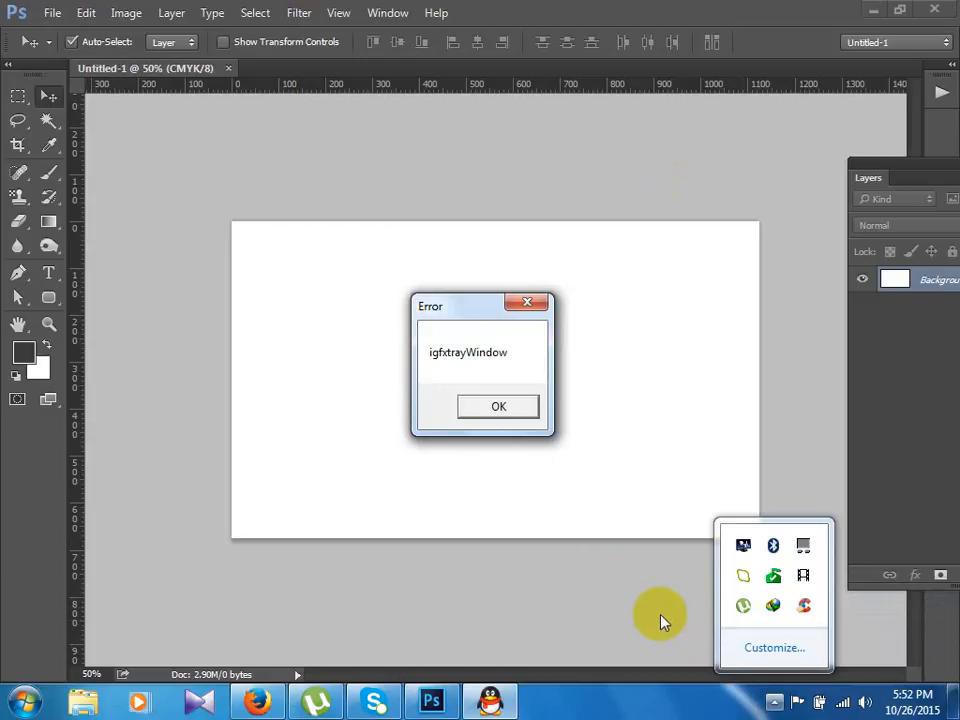
pyautogui.click(620, 598)
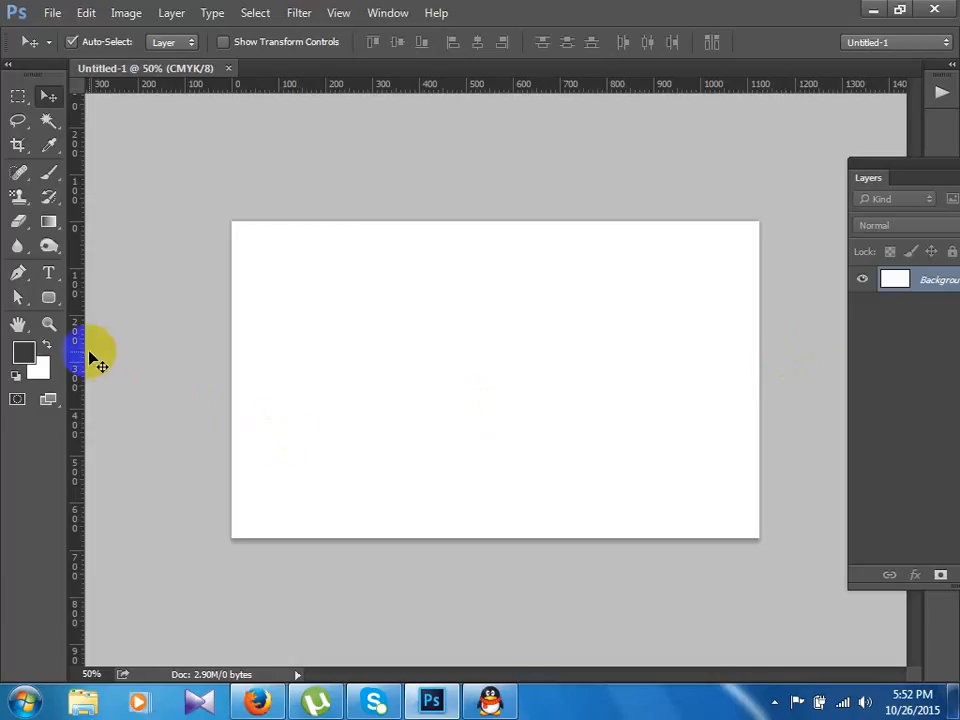
# - Place two vertical guides just inside the canvas's left edge and hide them
pyautogui.moveTo(80, 350); pyautogui.dragTo(253, 369)
pyautogui.moveTo(76, 386); pyautogui.dragTo(284, 378)
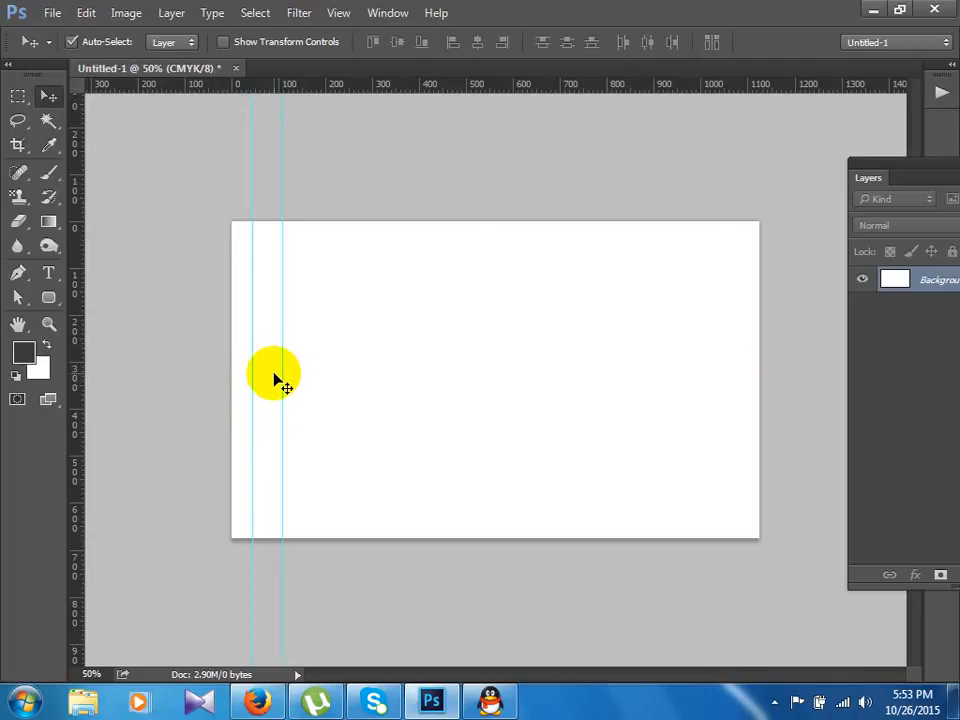
pyautogui.hotkey('ctrl', ';')
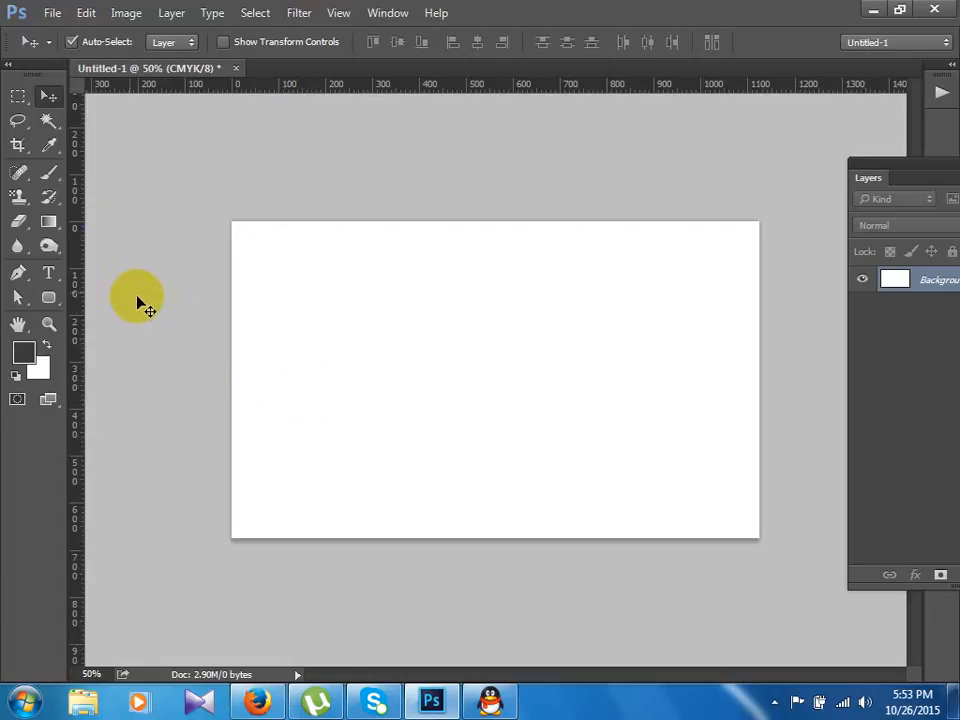
# - Draw a rectangular marquee selection inset from all canvas edges and deselect it
pyautogui.click(15, 97)
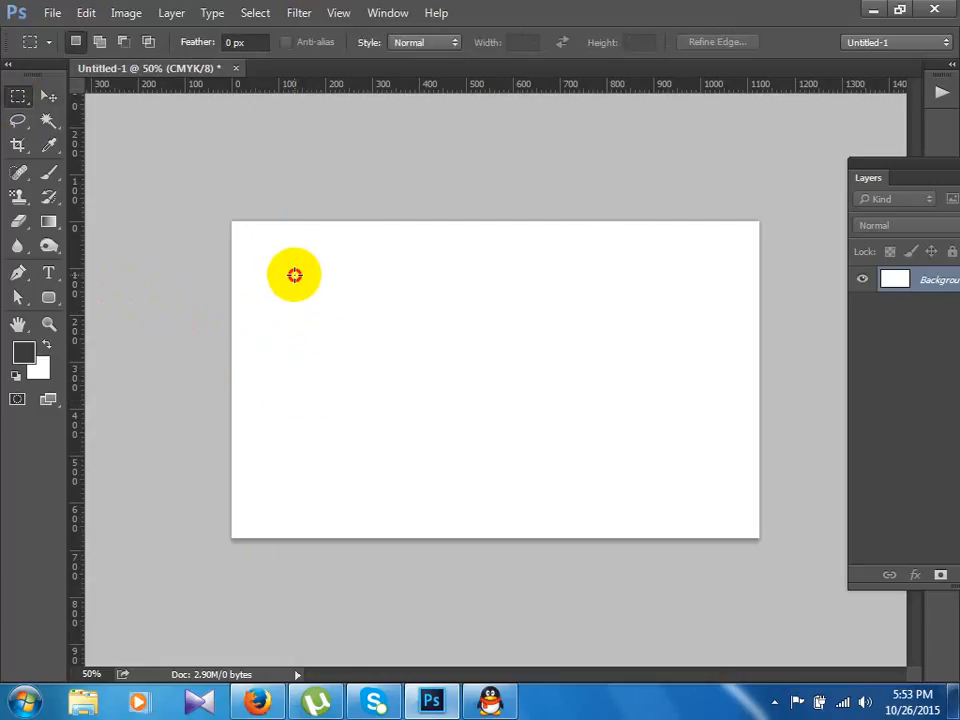
pyautogui.moveTo(294, 275); pyautogui.dragTo(709, 487)
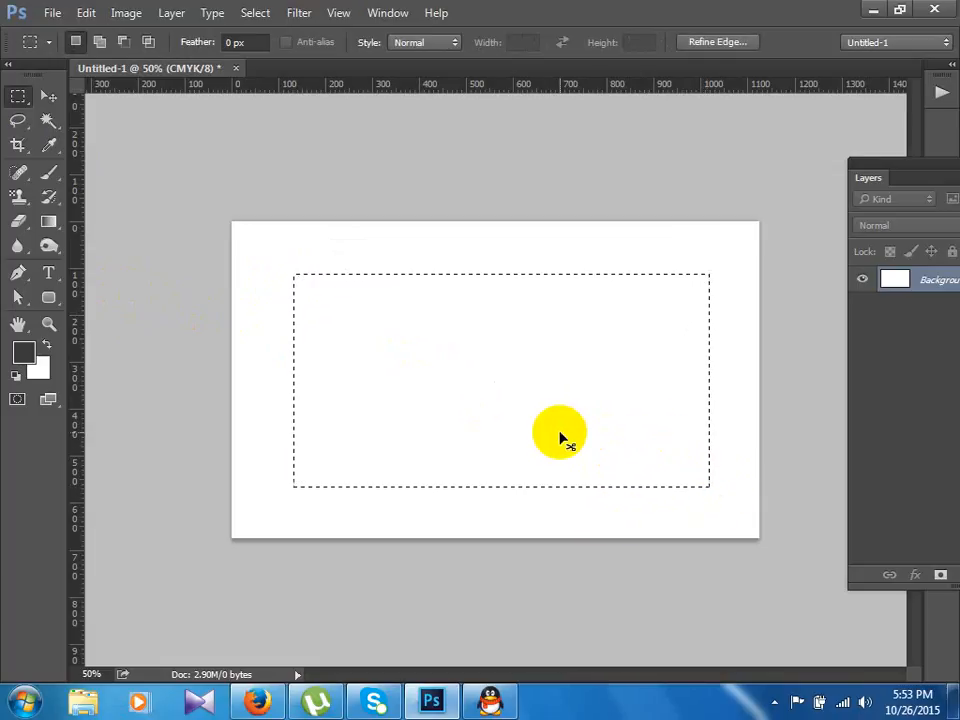
pyautogui.click(559, 432)
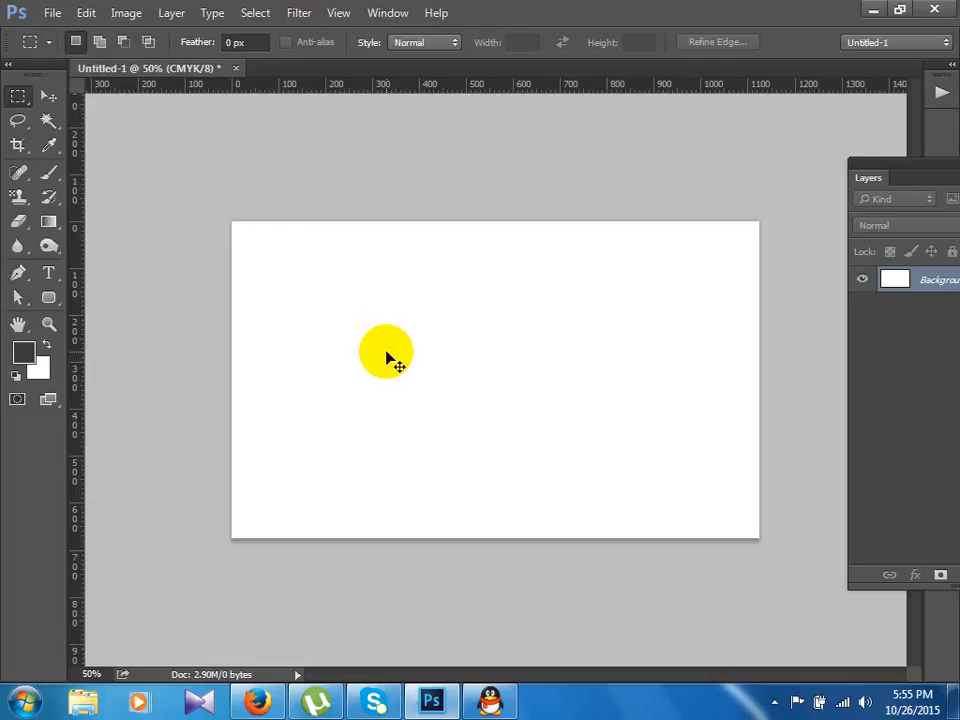
# - Start a second new document measured in inches, 3.25 wide by 1.75 high
pyautogui.hotkey('ctrl', 'n')
pyautogui.click(503, 272)
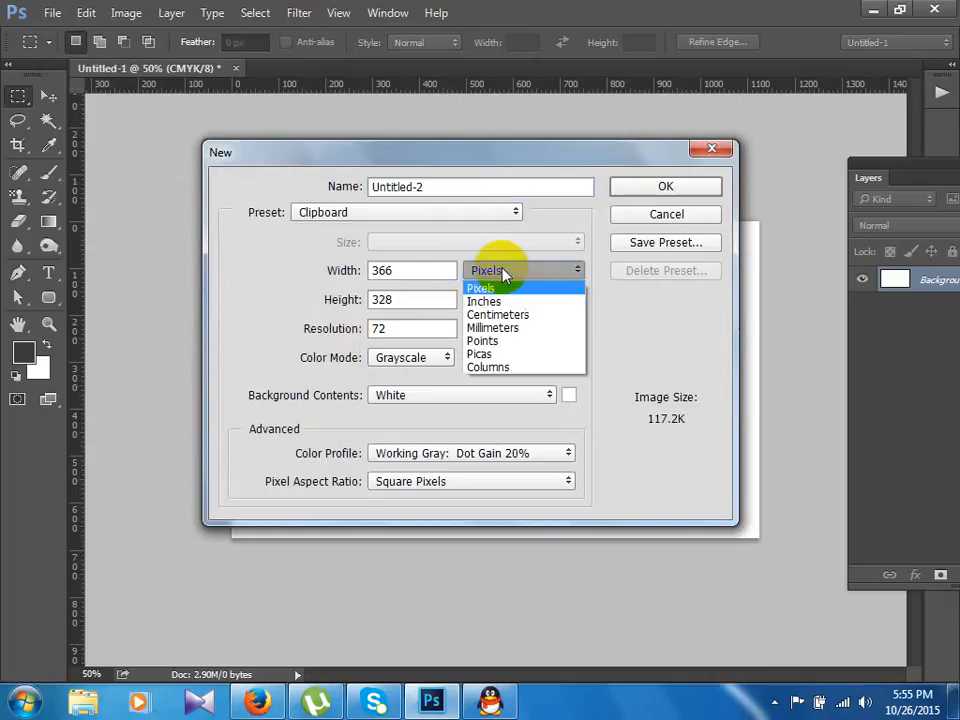
pyautogui.click(484, 301)
pyautogui.doubleClick(380, 270)
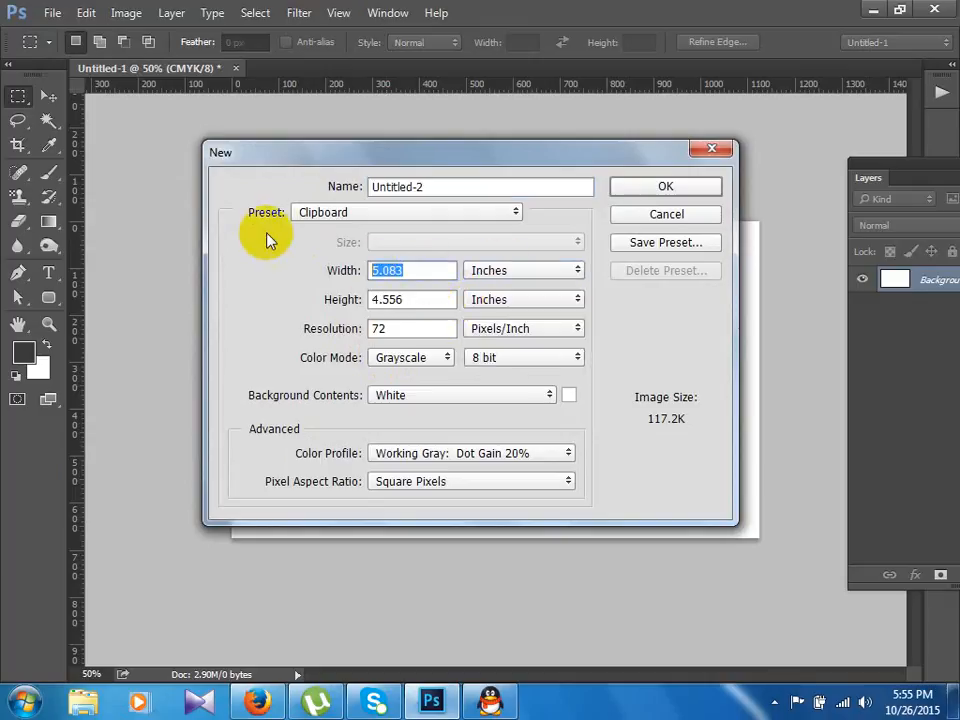
pyautogui.write('3.')
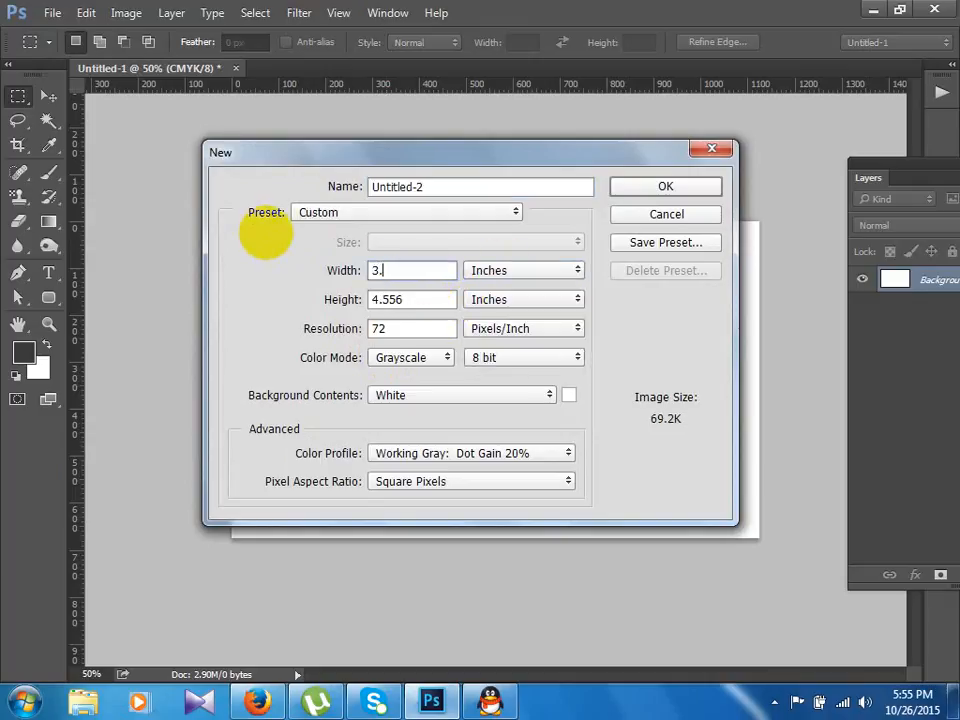
pyautogui.write('25')
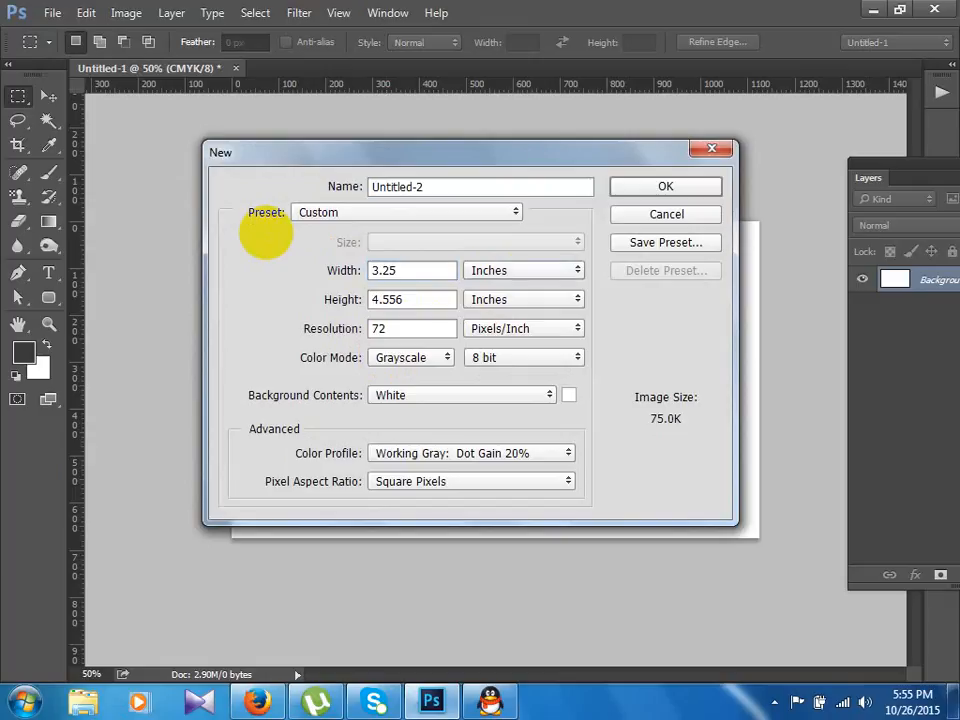
pyautogui.press('Tab')
pyautogui.write('1')
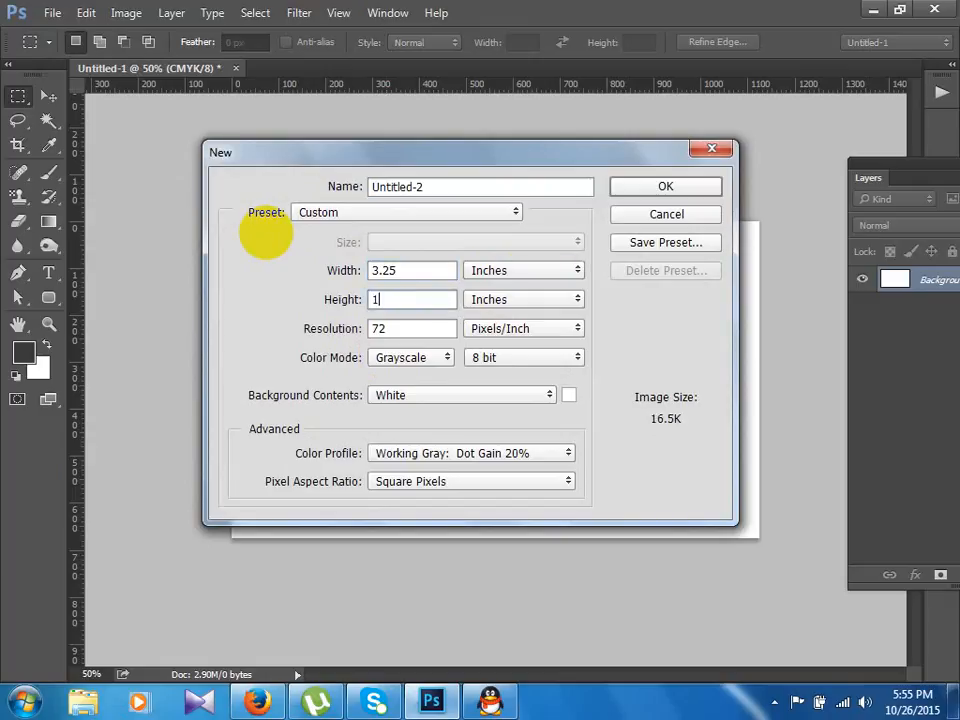
pyautogui.write('.75')
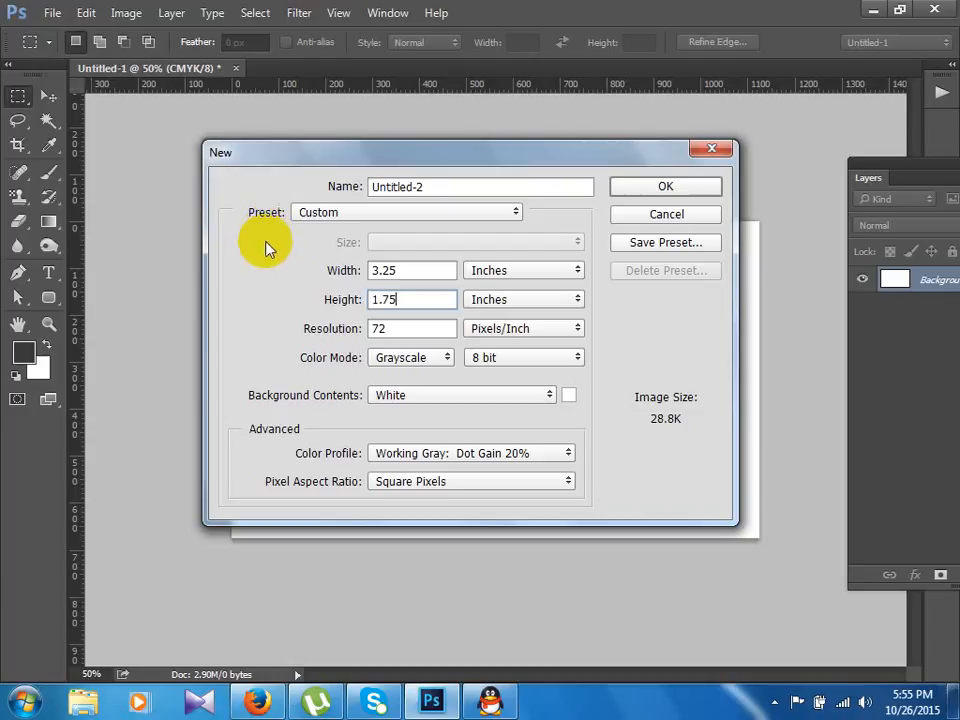
# - Give the second document a resolution of 300 pixels/inch and CMYK Color mode, and create it
pyautogui.doubleClick(394, 328)
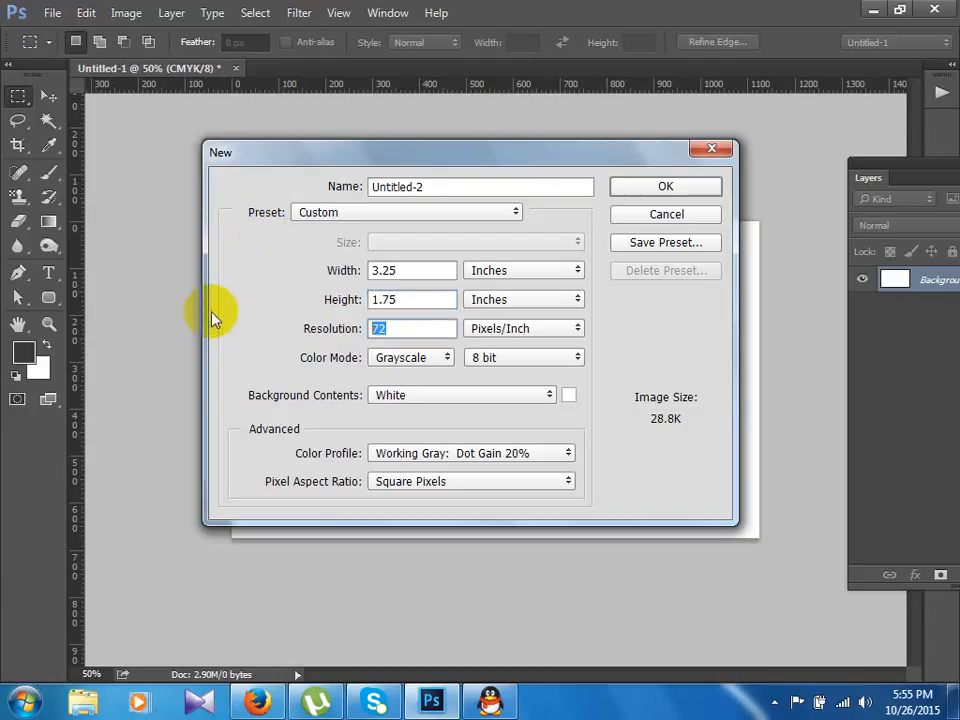
pyautogui.write('300')
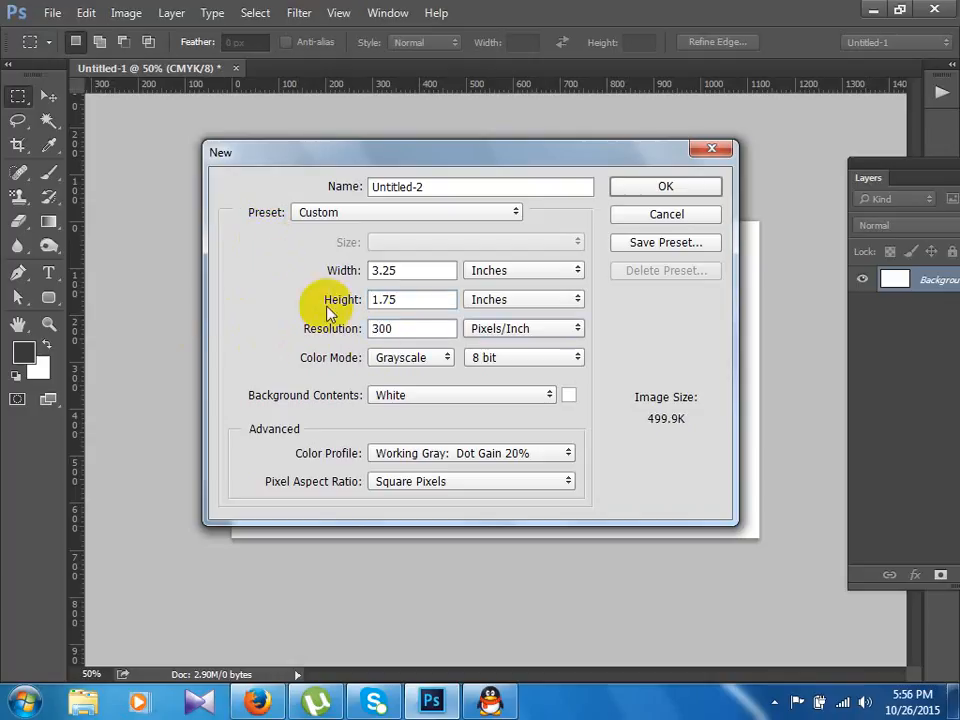
pyautogui.click(412, 358)
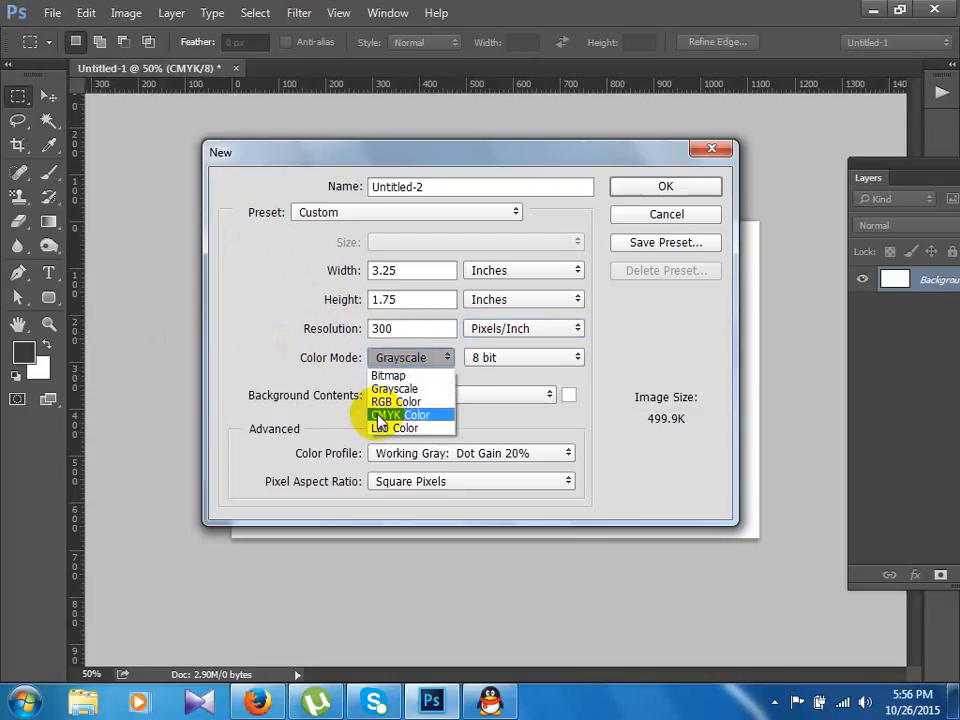
pyautogui.click(390, 413)
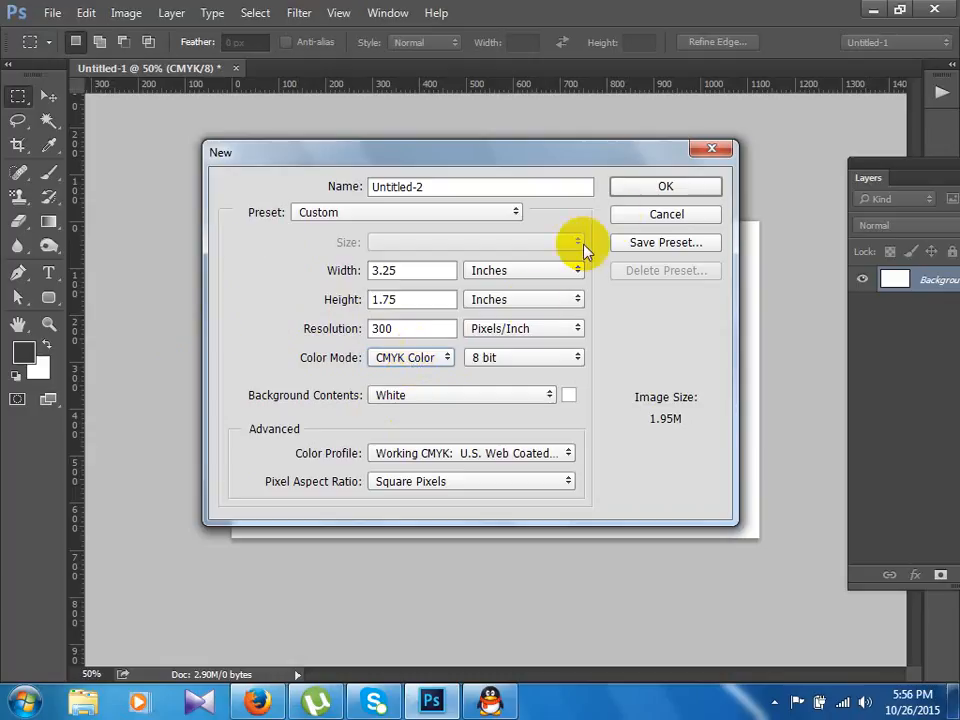
pyautogui.click(636, 190)
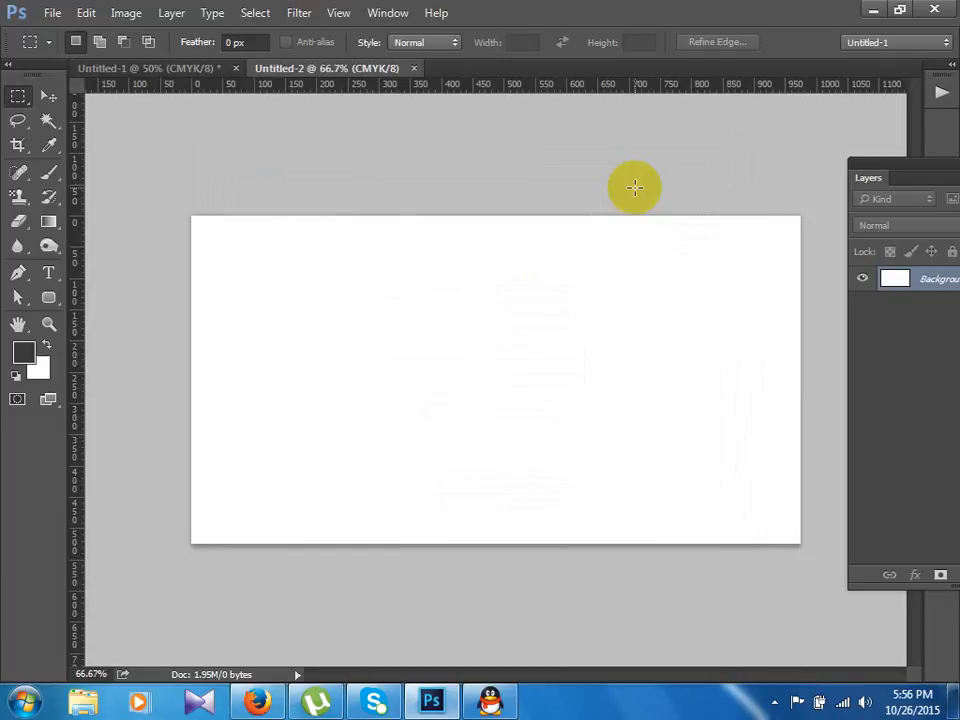
# - Place guides along the top, bottom, left and right edges of the canvas
pyautogui.moveTo(467, 81); pyautogui.dragTo(459, 214)
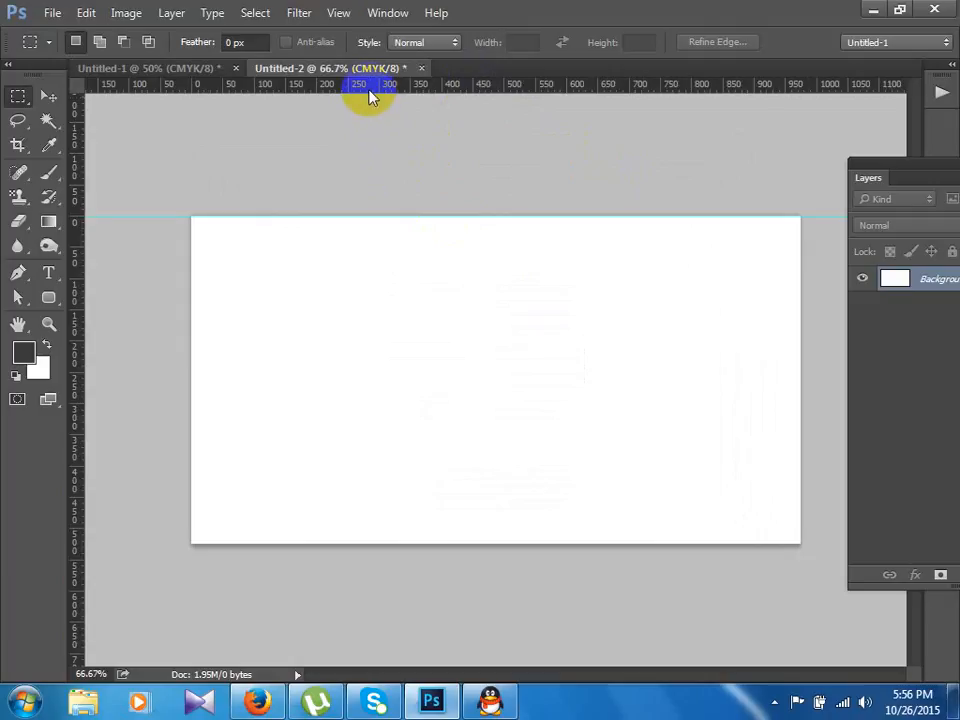
pyautogui.moveTo(369, 88); pyautogui.dragTo(396, 544)
pyautogui.moveTo(78, 364); pyautogui.dragTo(190, 362)
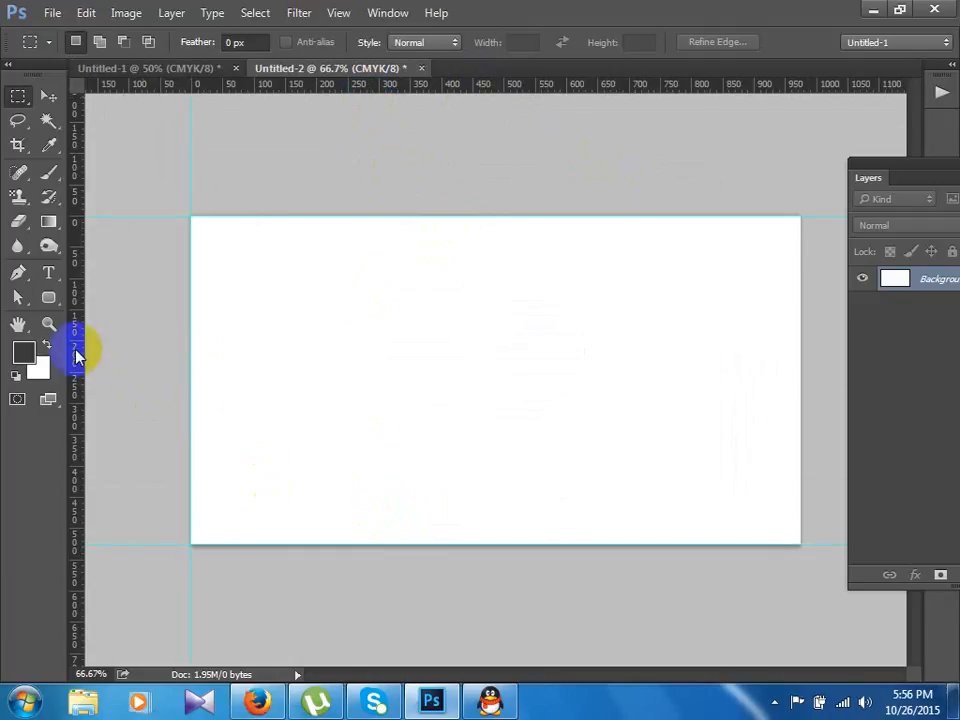
pyautogui.moveTo(76, 350); pyautogui.dragTo(800, 358)
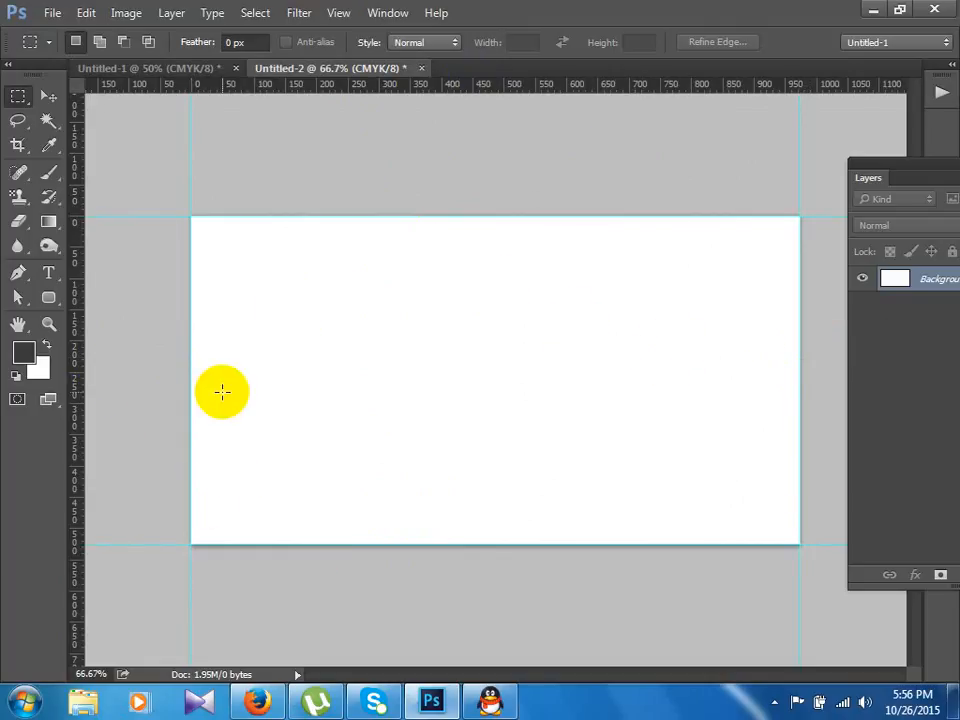
# - Open the canvas size settings, set the units to inches and choose Background as the canvas extension color
pyautogui.click(48, 98)
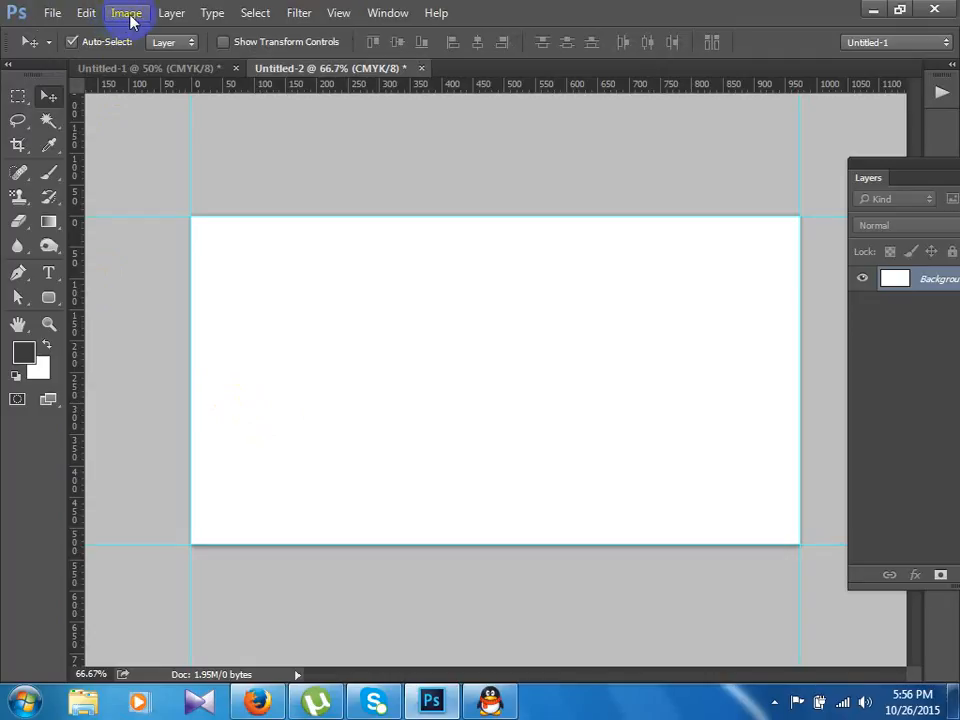
pyautogui.moveTo(127, 17); pyautogui.dragTo(150, 166)
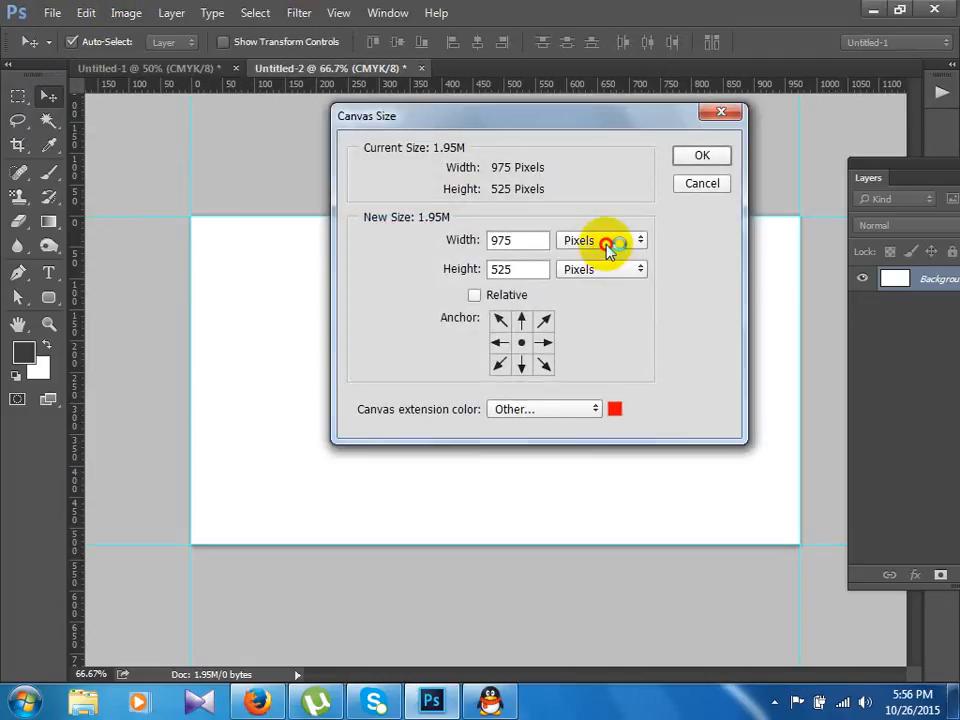
pyautogui.click(608, 241)
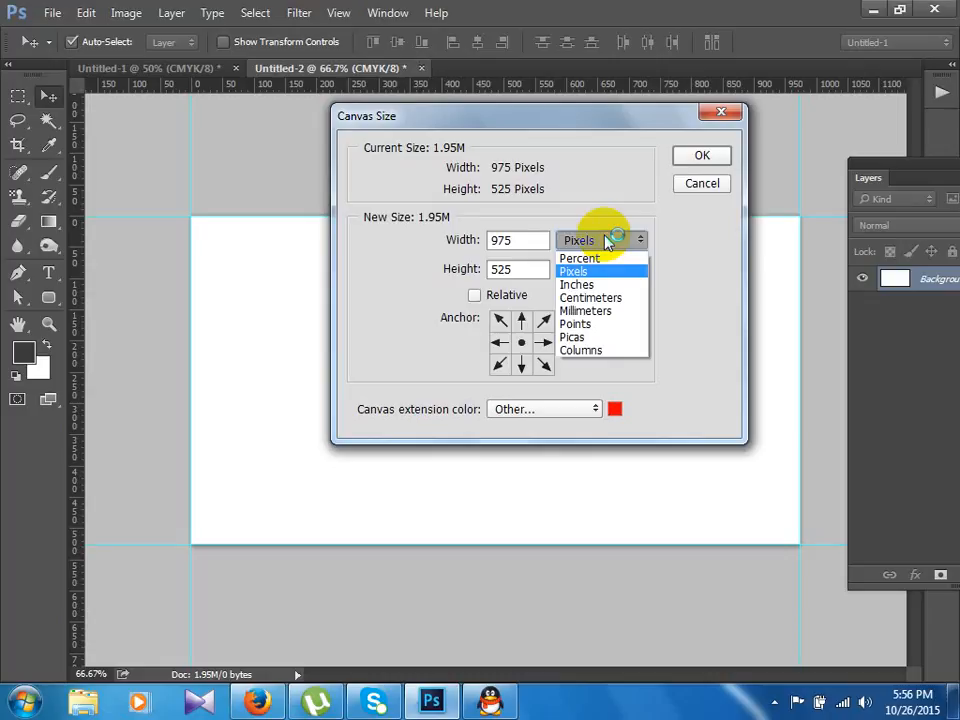
pyautogui.click(578, 284)
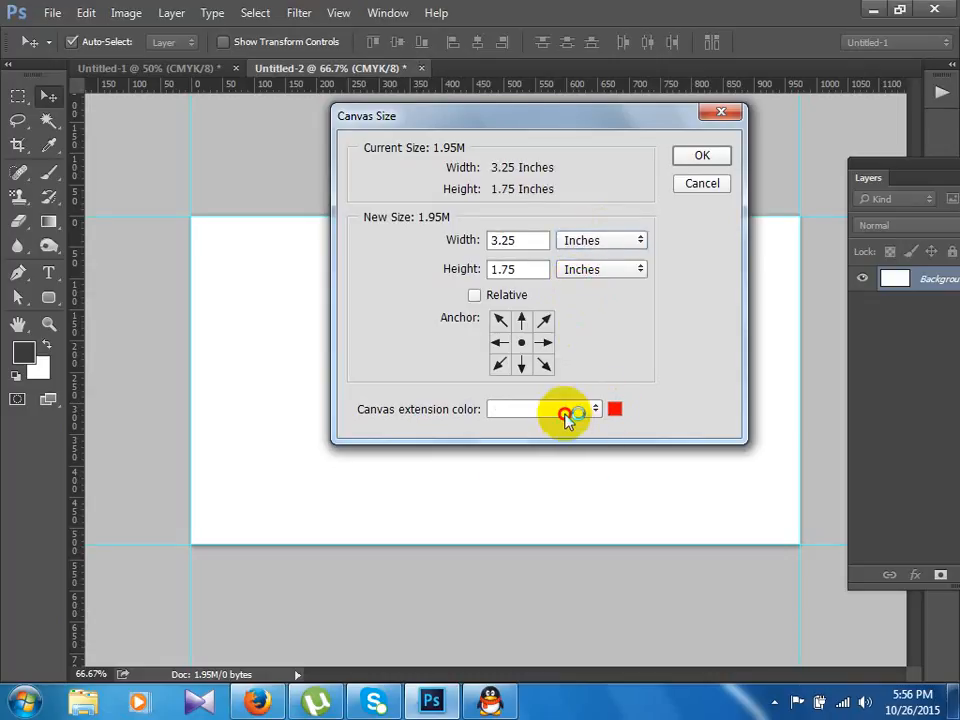
pyautogui.click(562, 413)
pyautogui.click(512, 437)
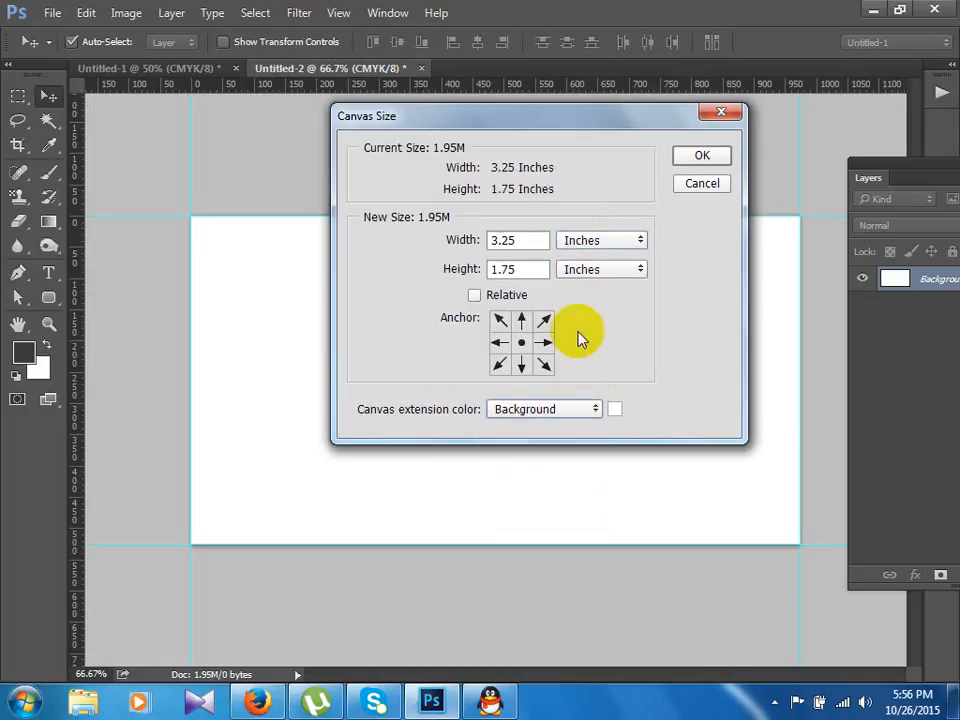
# - Make the new canvas dimensions relative to the current size, with the anchor kept in the center
pyautogui.moveTo(542, 118); pyautogui.dragTo(580, 145)
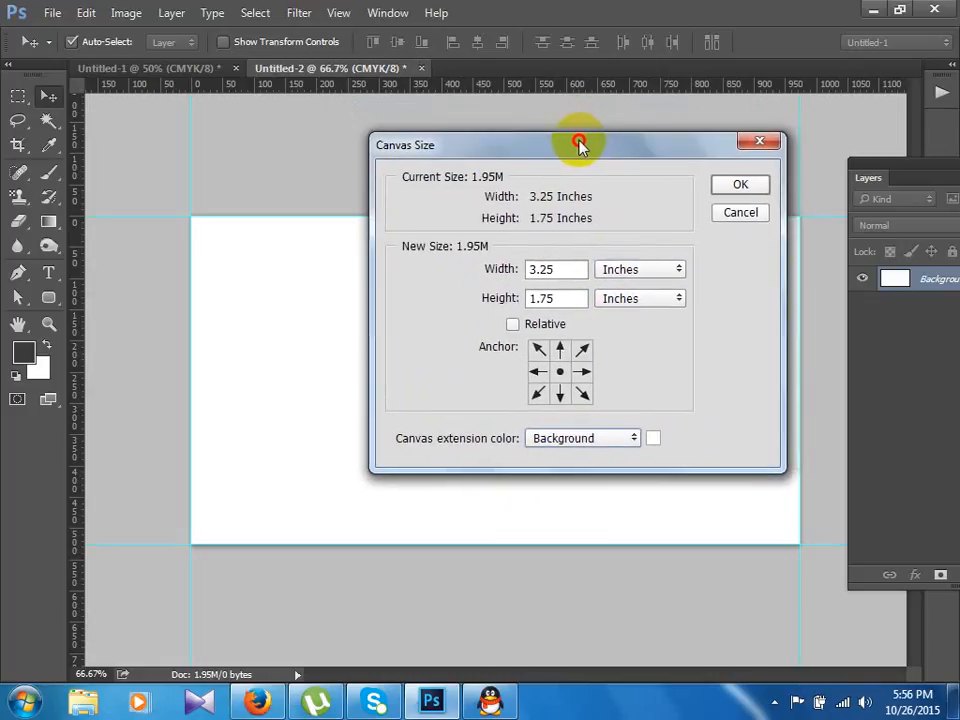
pyautogui.click(513, 325)
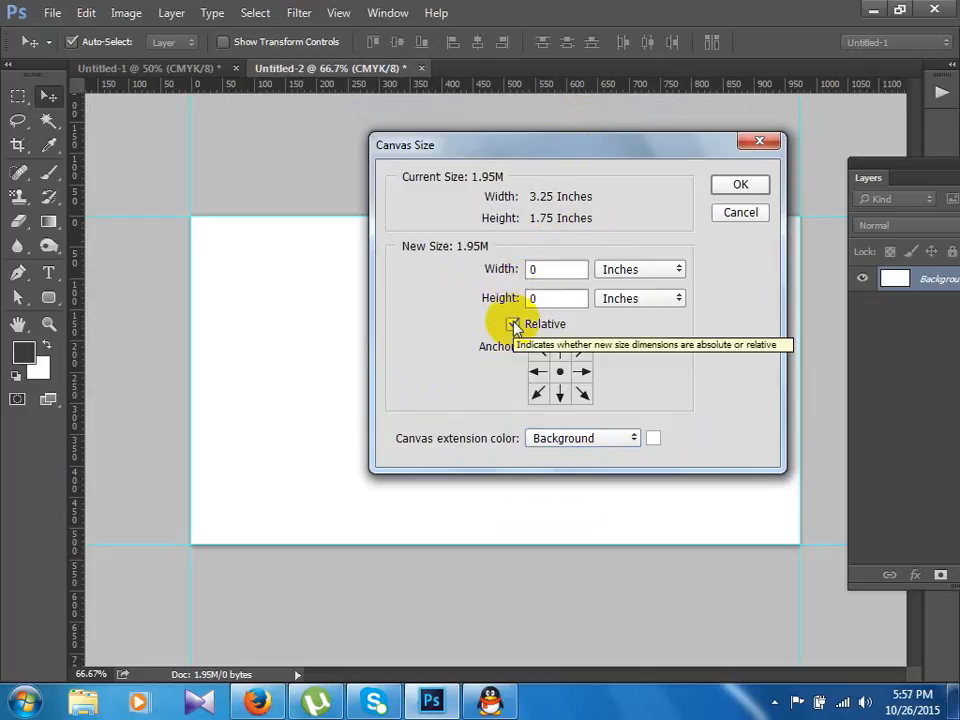
pyautogui.moveTo(578, 148); pyautogui.dragTo(495, 200)
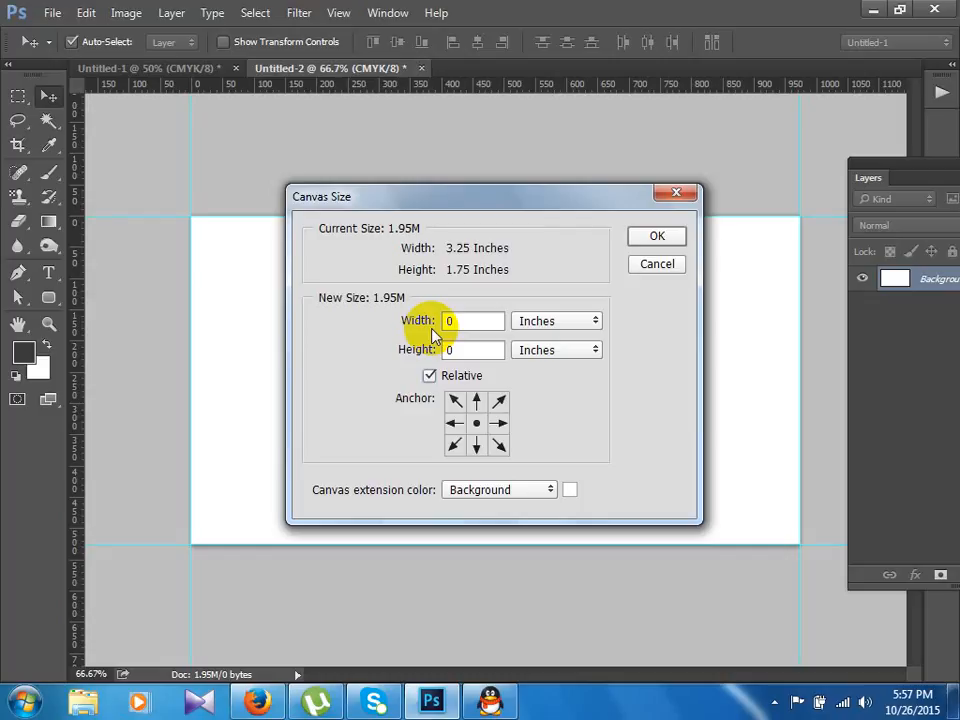
pyautogui.click(455, 424)
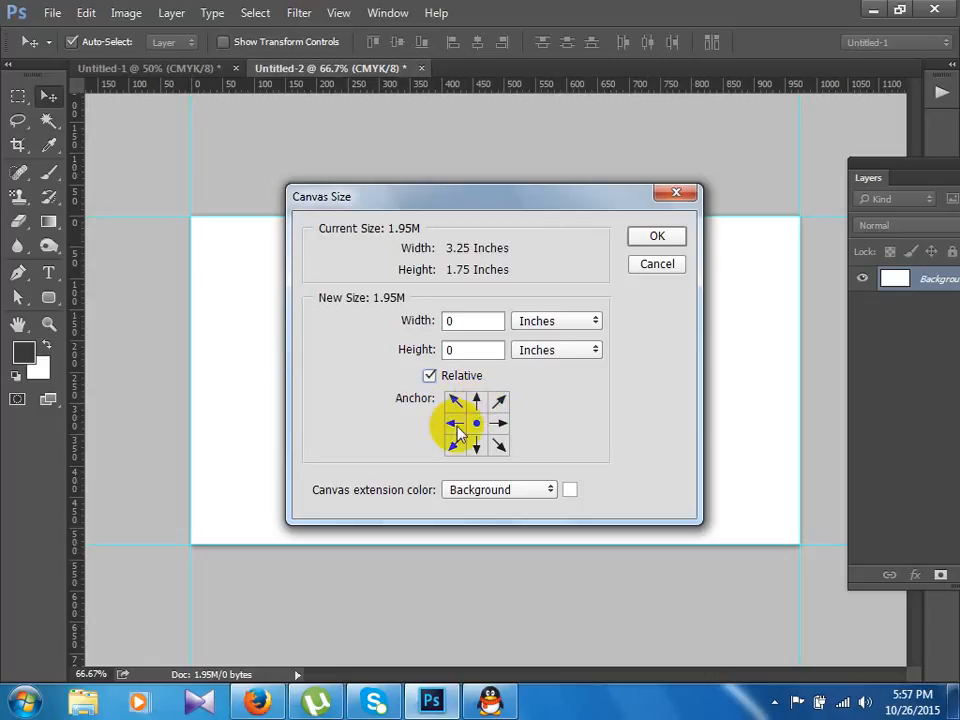
pyautogui.click(449, 427)
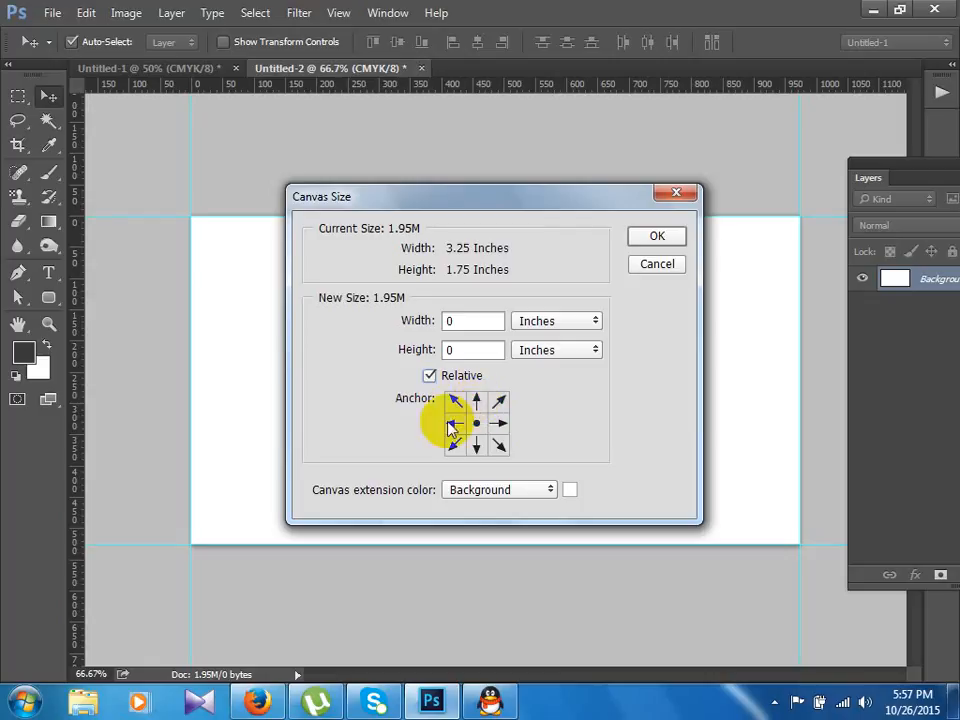
pyautogui.click(449, 427)
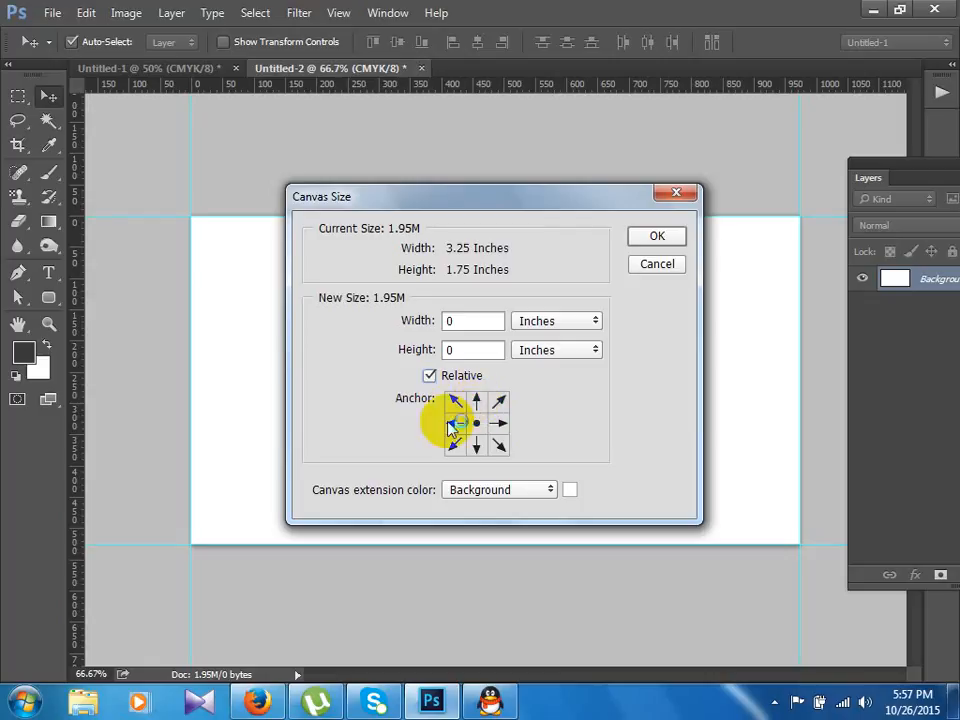
# - Enlarge the canvas by .25 inches in both width and height
pyautogui.doubleClick(455, 320)
pyautogui.write('.')
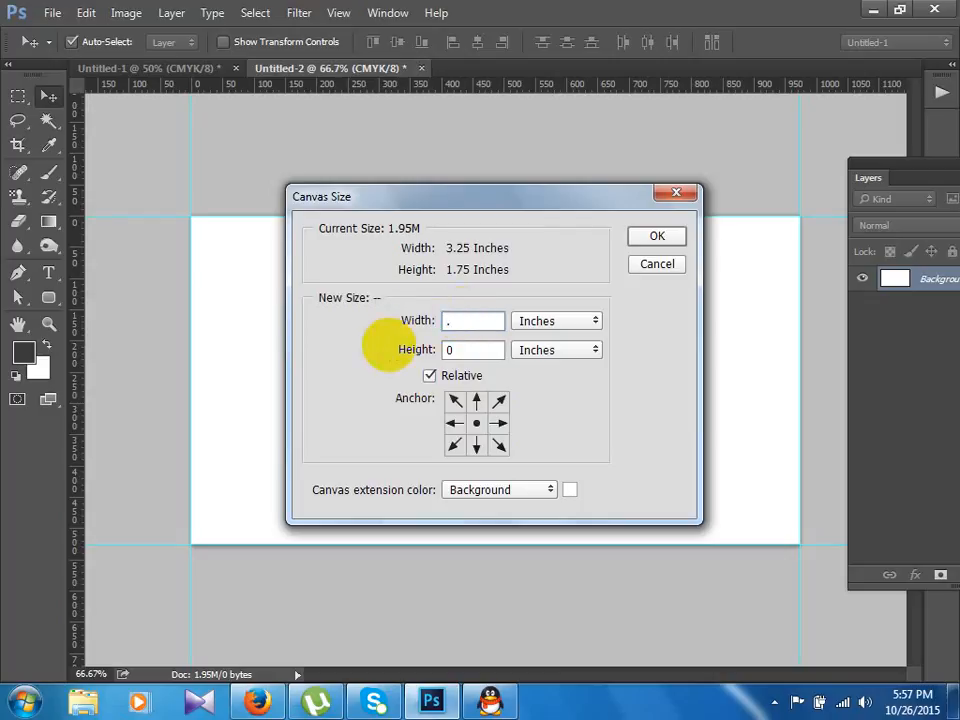
pyautogui.write('25')
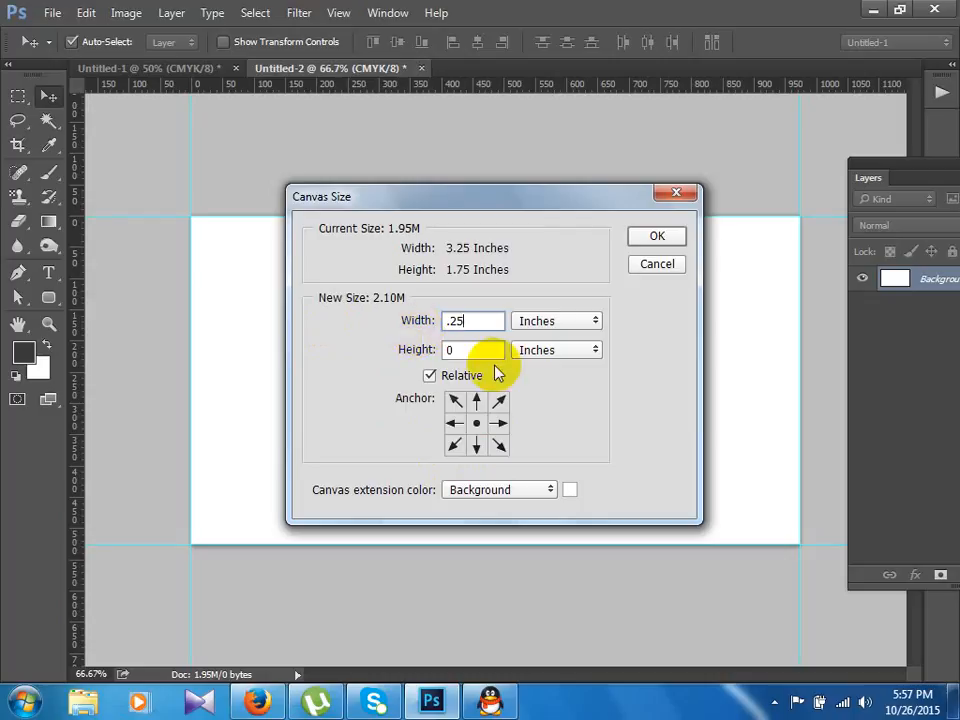
pyautogui.doubleClick(459, 347)
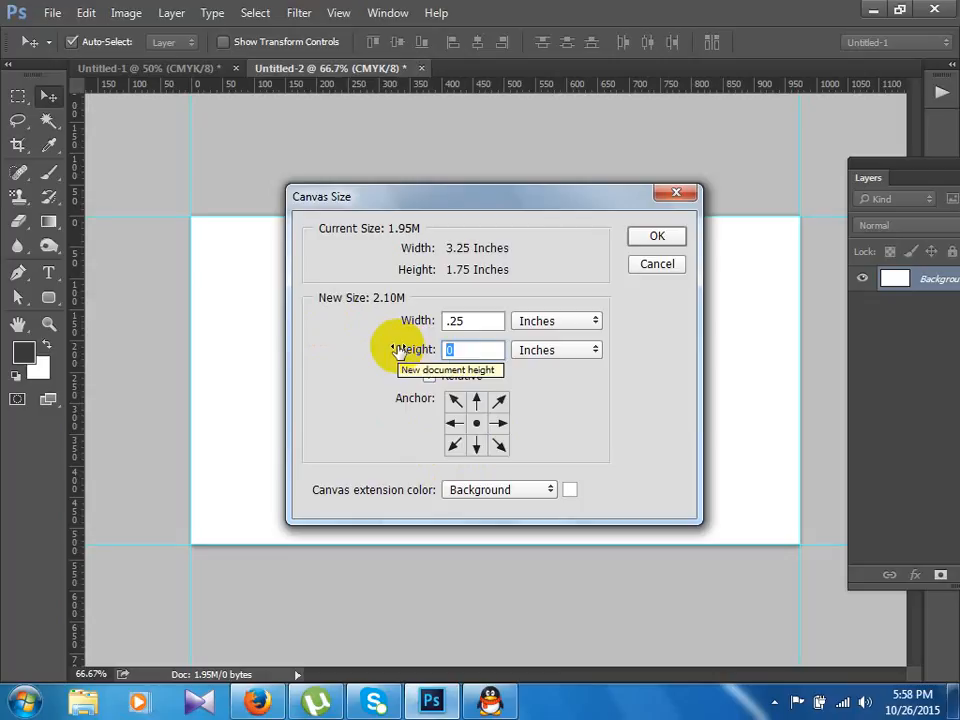
pyautogui.write('.25')
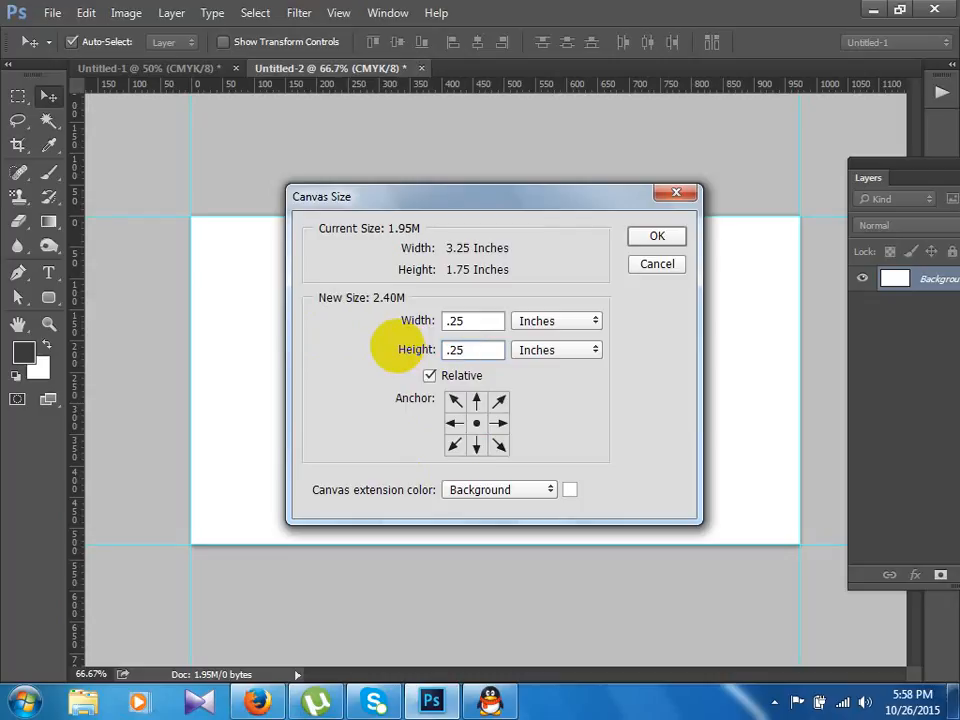
pyautogui.click(664, 238)
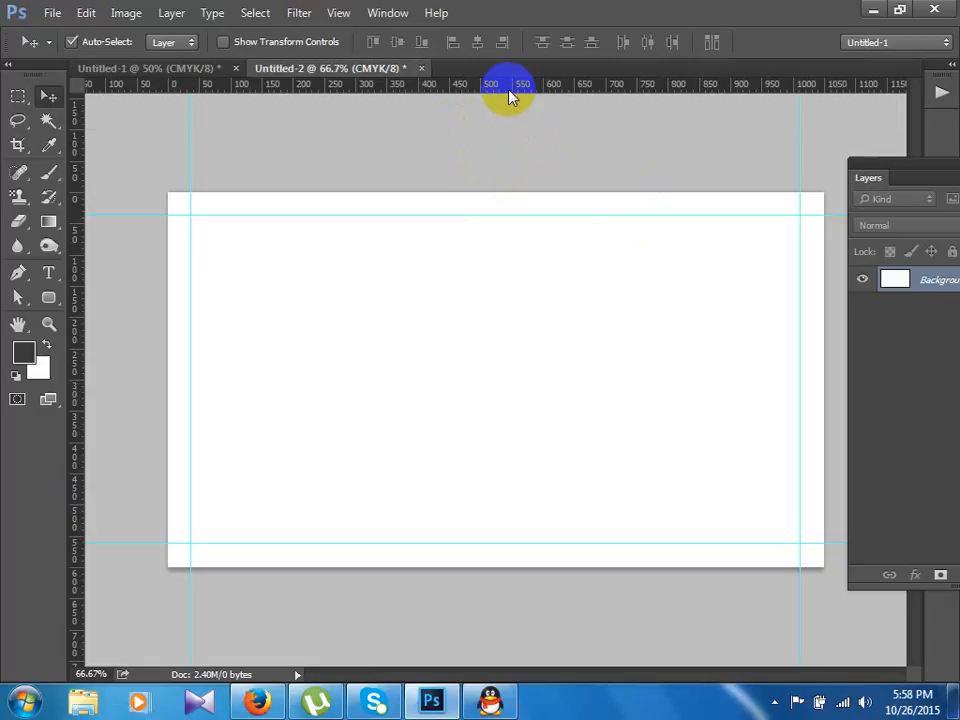
# - Place horizontal guides along the enlarged canvas's top and bottom edges, and close the update installer window
pyautogui.moveTo(508, 86); pyautogui.dragTo(506, 191)
pyautogui.moveTo(481, 86); pyautogui.dragTo(474, 568)
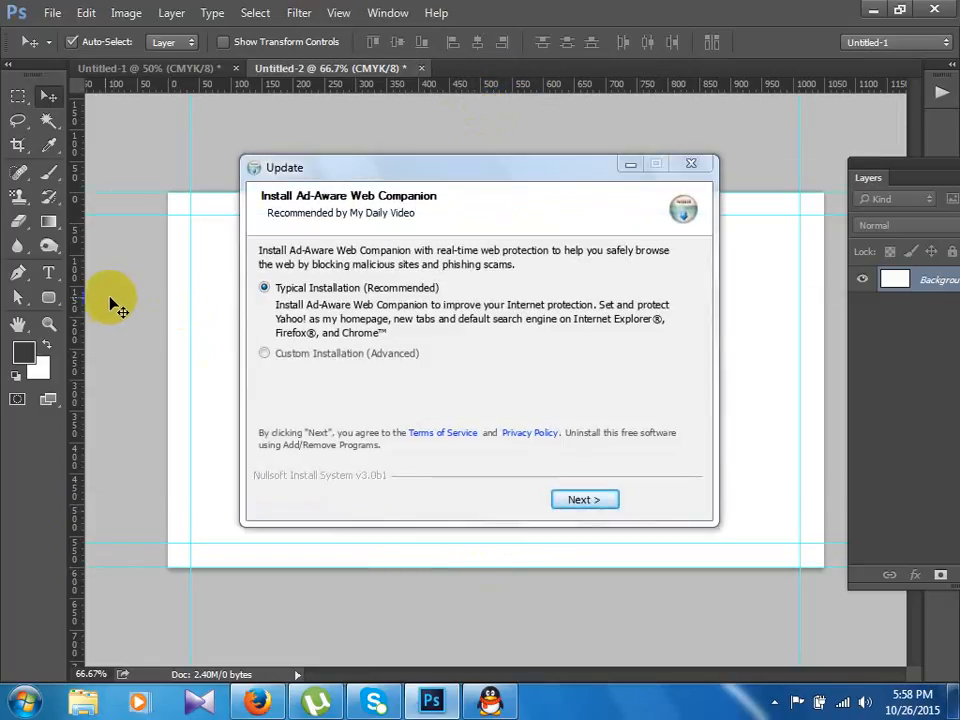
pyautogui.click(700, 166)
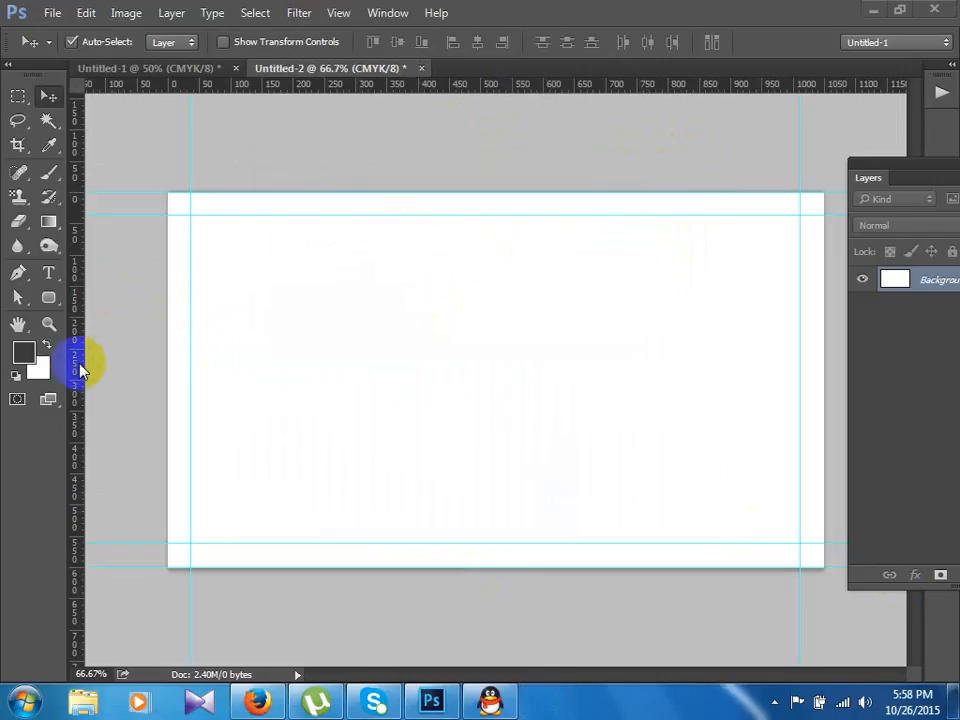
# - Try to pull a vertical guide onto the canvas
pyautogui.click(86, 392)
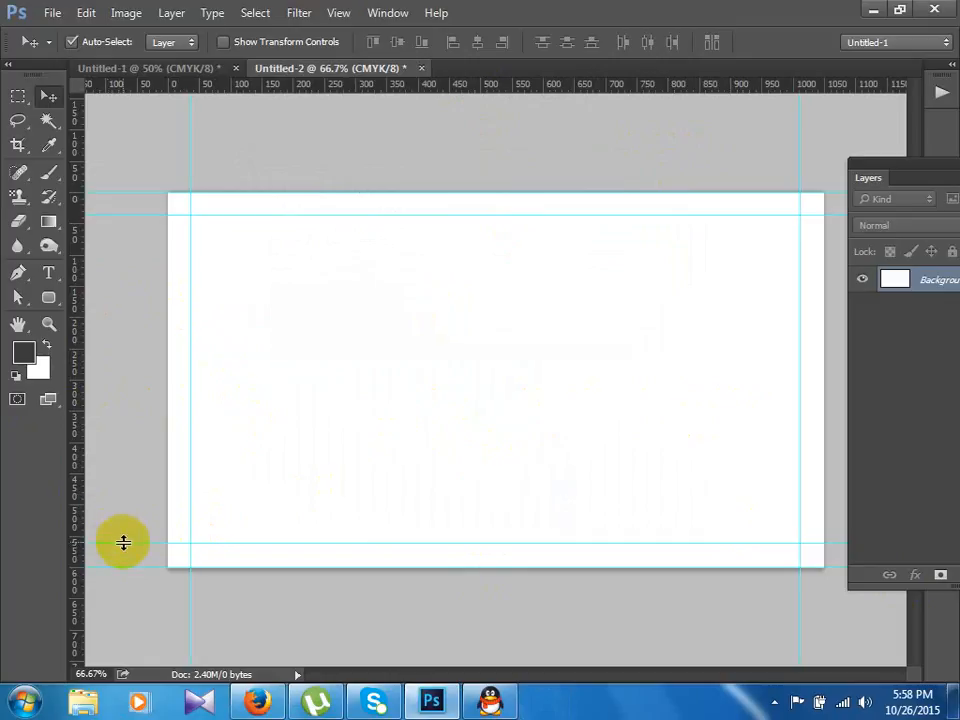
pyautogui.moveTo(123, 543); pyautogui.dragTo(123, 542)
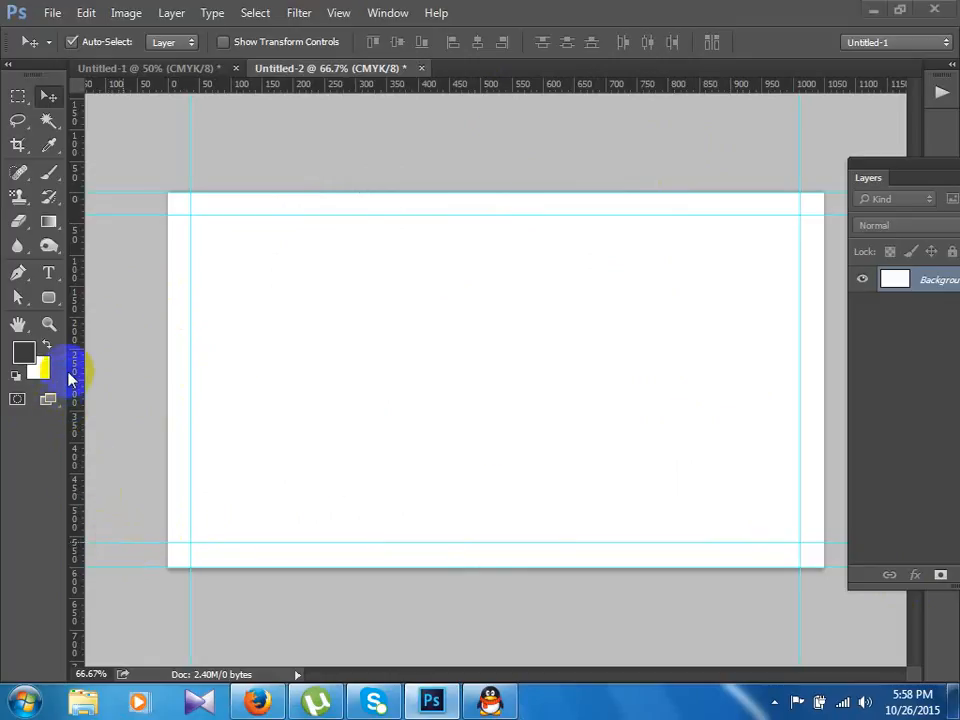
pyautogui.click(122, 371)
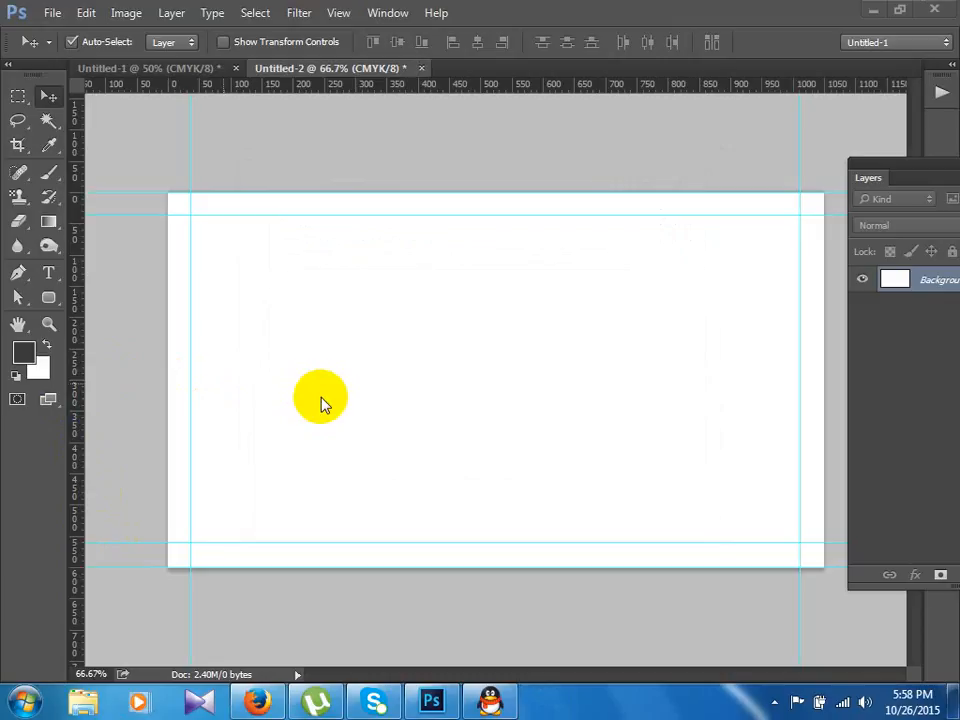
pyautogui.moveTo(80, 343); pyautogui.dragTo(268, 349)
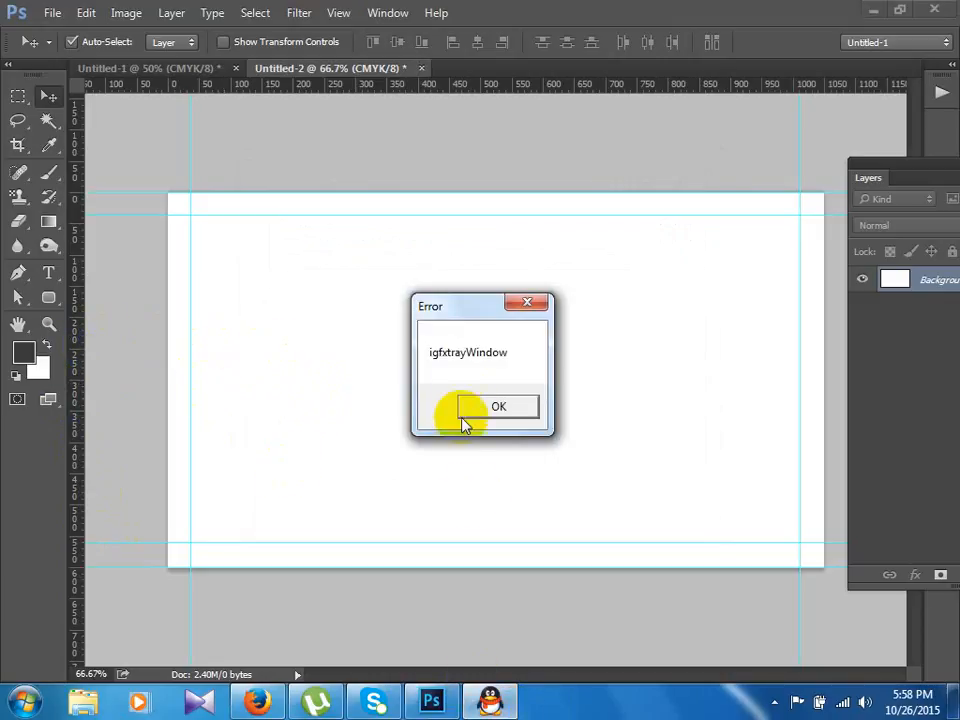
# - Dismiss the error messages and place vertical guides along the enlarged canvas's right and left edges
pyautogui.click(464, 410)
pyautogui.click(540, 403)
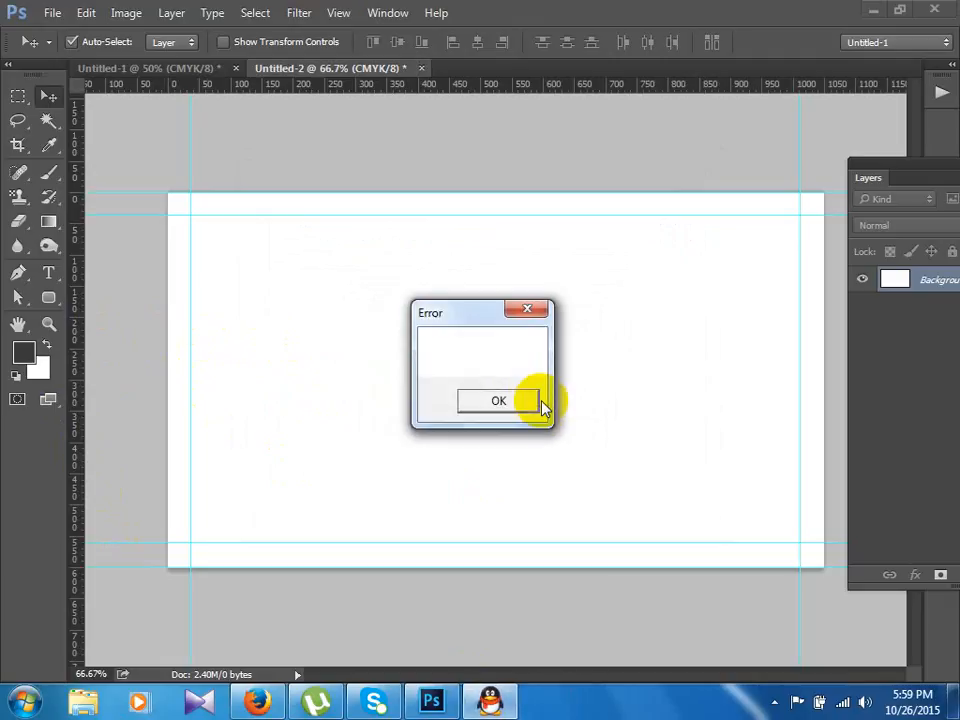
pyautogui.click(530, 402)
pyautogui.click(525, 401)
pyautogui.click(524, 402)
pyautogui.click(531, 407)
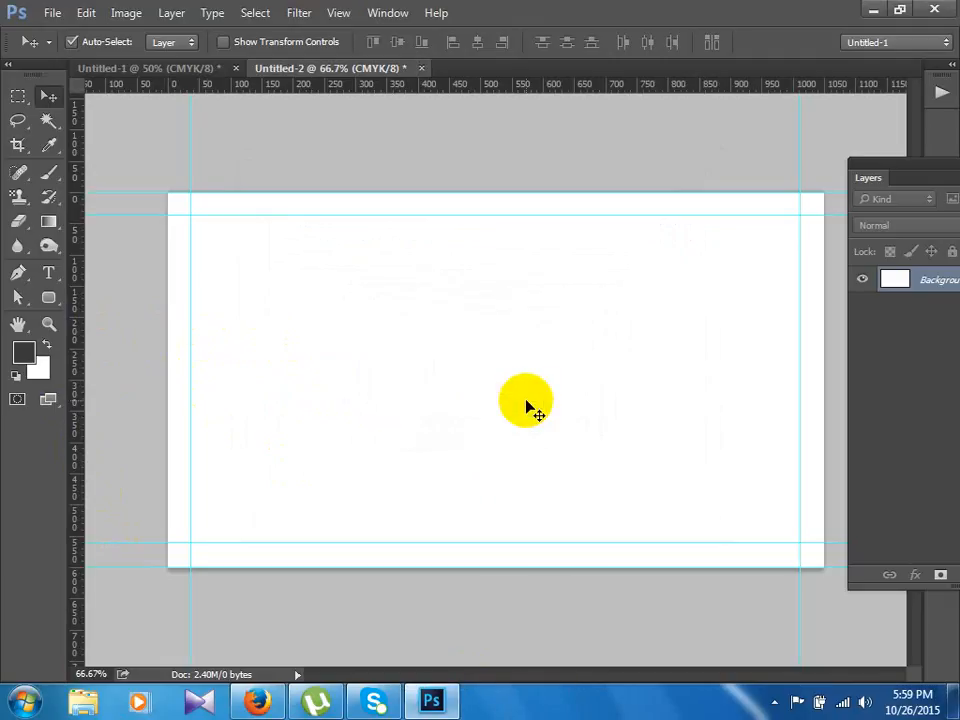
pyautogui.moveTo(77, 386); pyautogui.dragTo(820, 426)
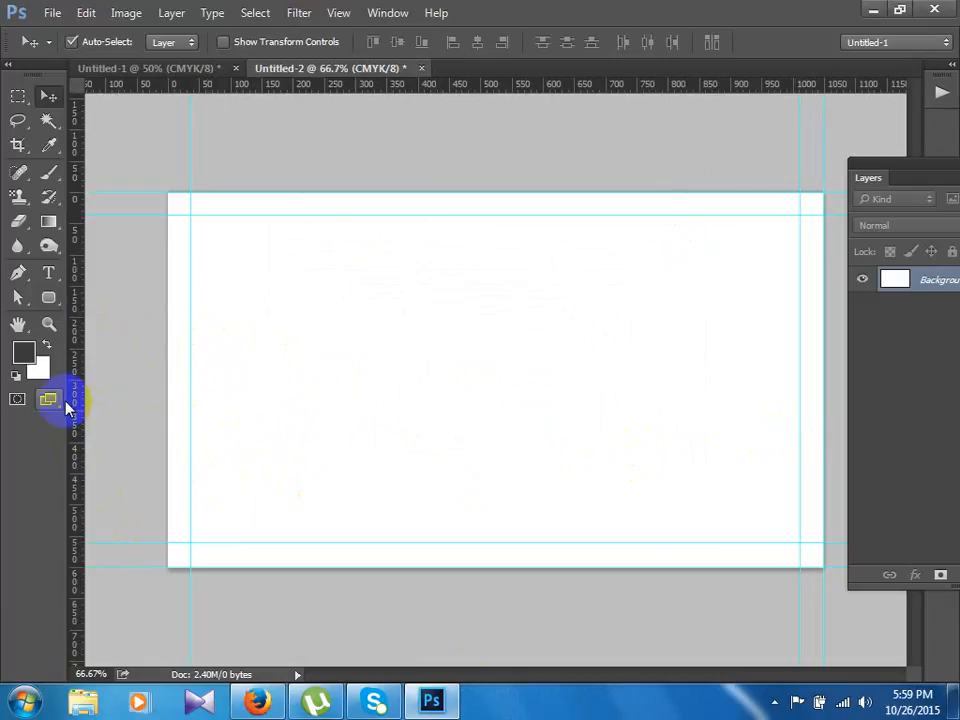
pyautogui.moveTo(79, 399); pyautogui.dragTo(167, 405)
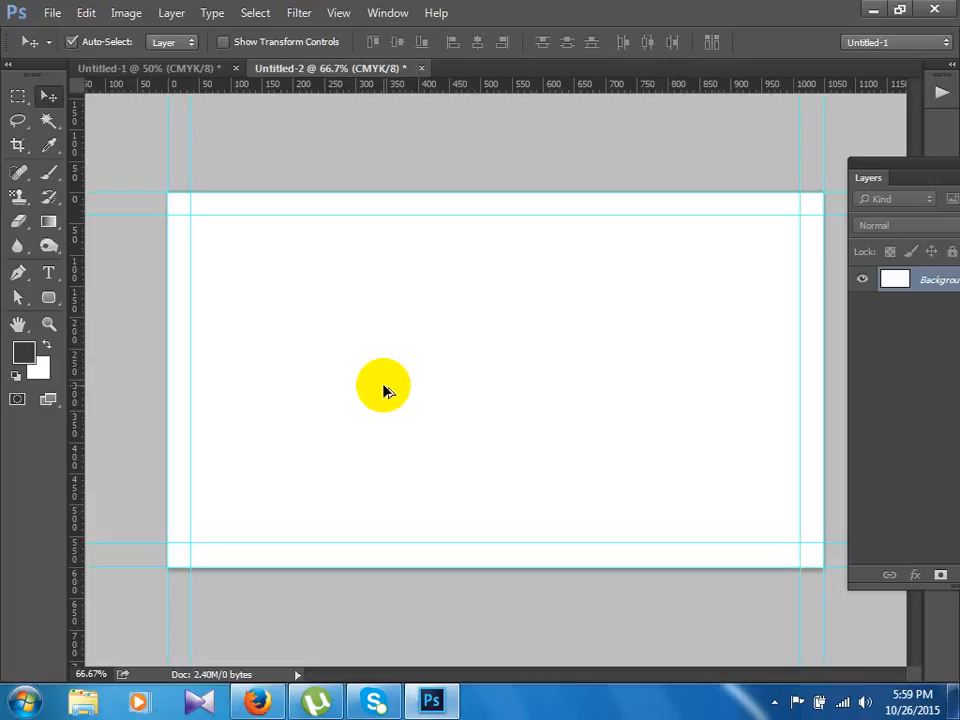
# - Reopen the canvas size settings and try a relative width of .25 in pixels
pyautogui.hotkey('ctrl', 'alt', 'c')
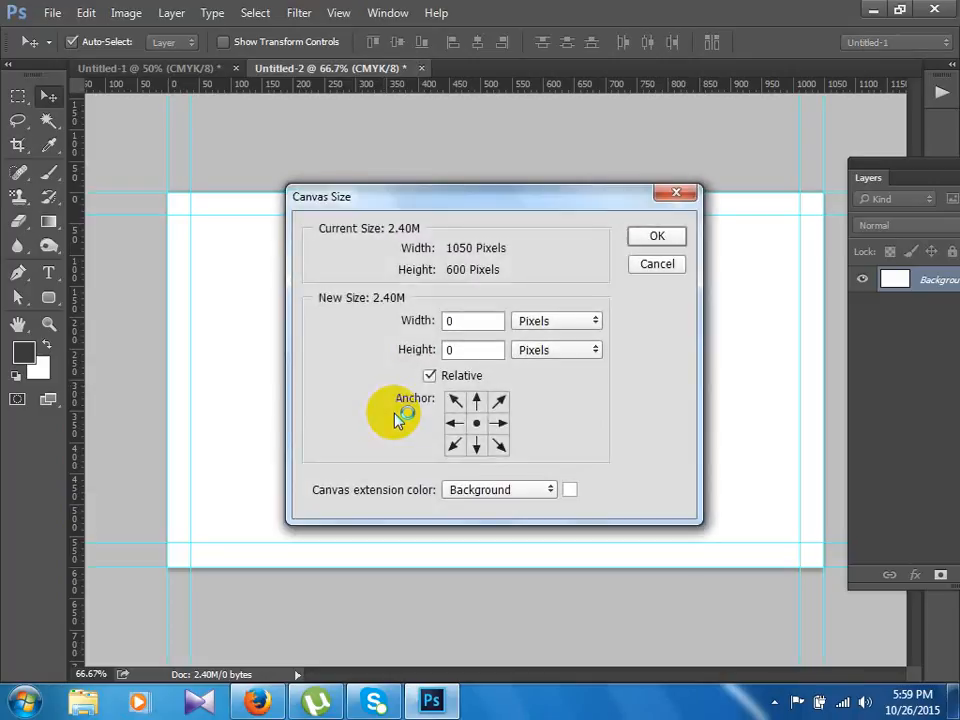
pyautogui.click(424, 320)
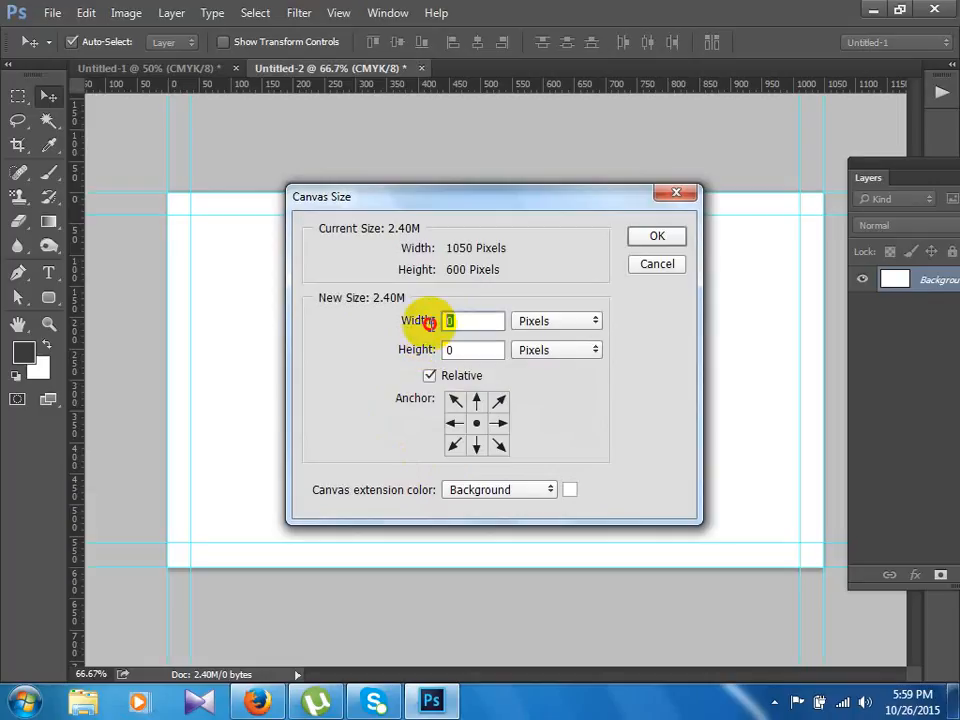
pyautogui.write('-25')
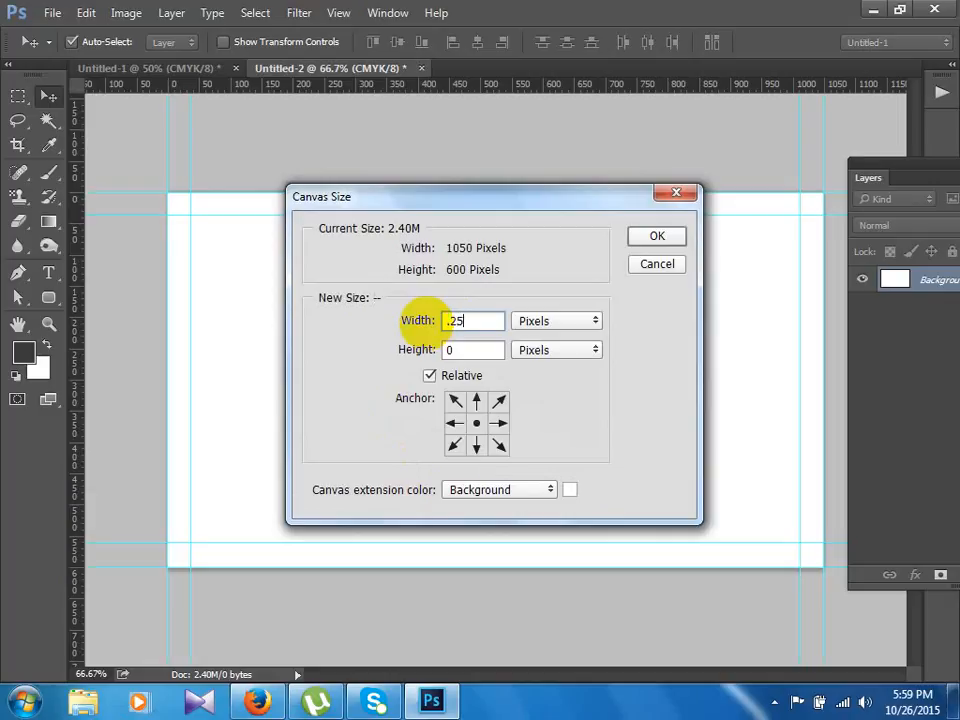
pyautogui.press('Tab')
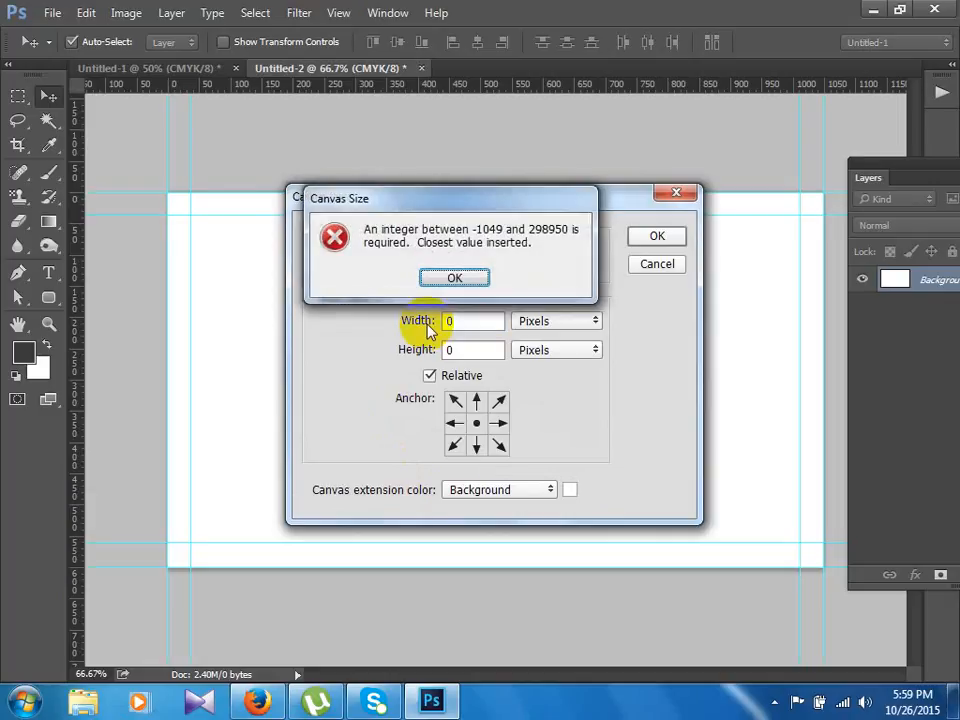
pyautogui.press('Return')
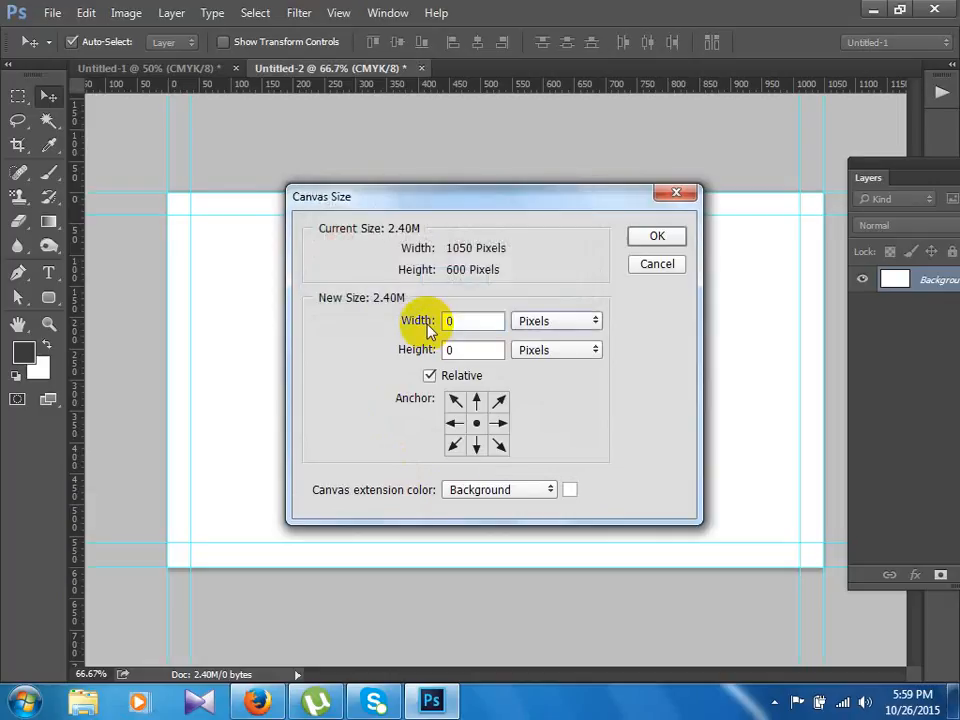
# - Enlarge the canvas by a relative .25 inches in both width and height
pyautogui.click(541, 331)
pyautogui.click(539, 365)
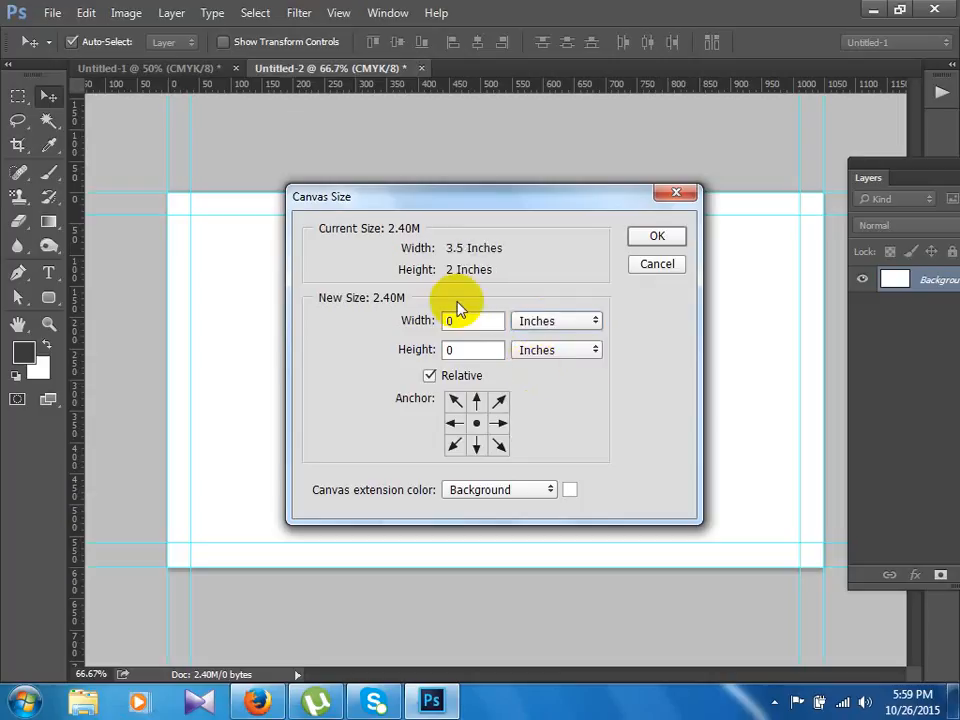
pyautogui.doubleClick(465, 321)
pyautogui.write('.')
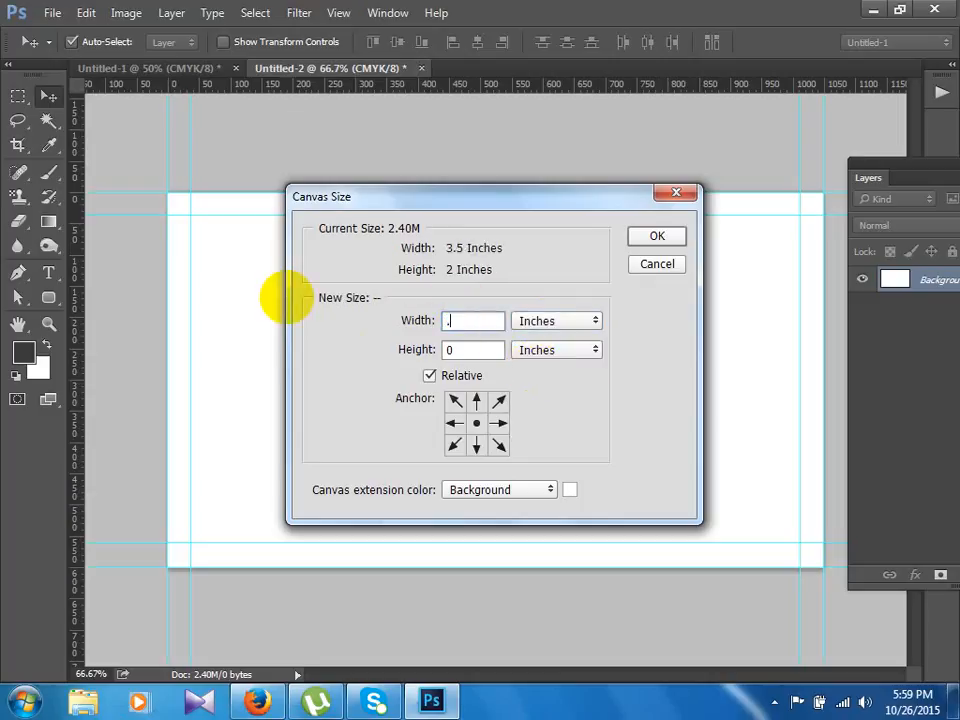
pyautogui.write('25')
pyautogui.press('Tab')
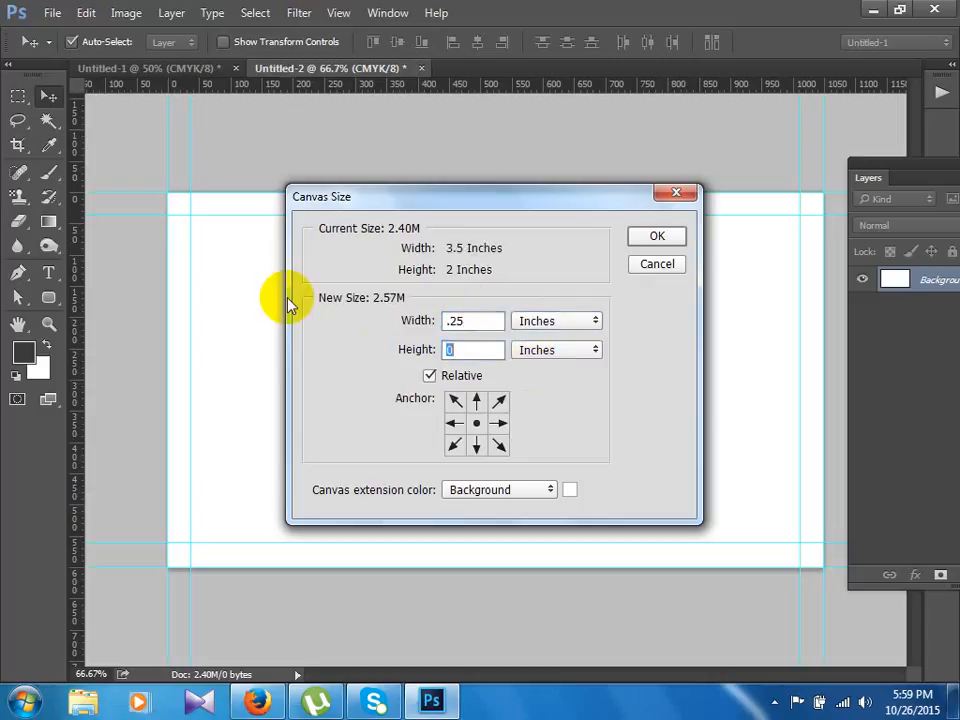
pyautogui.write('.25')
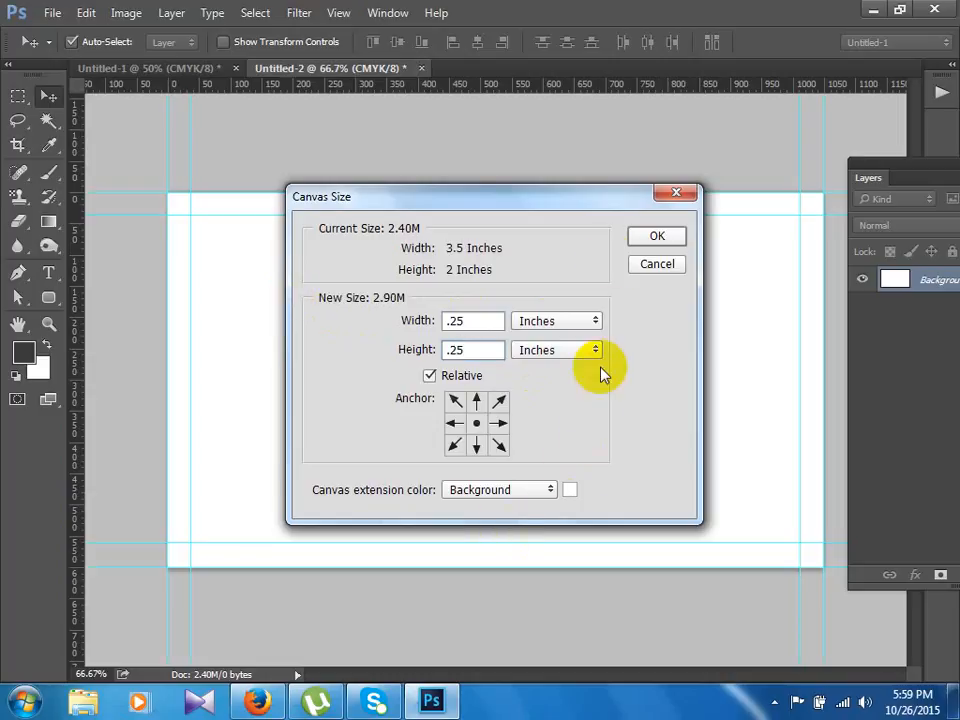
pyautogui.click(648, 242)
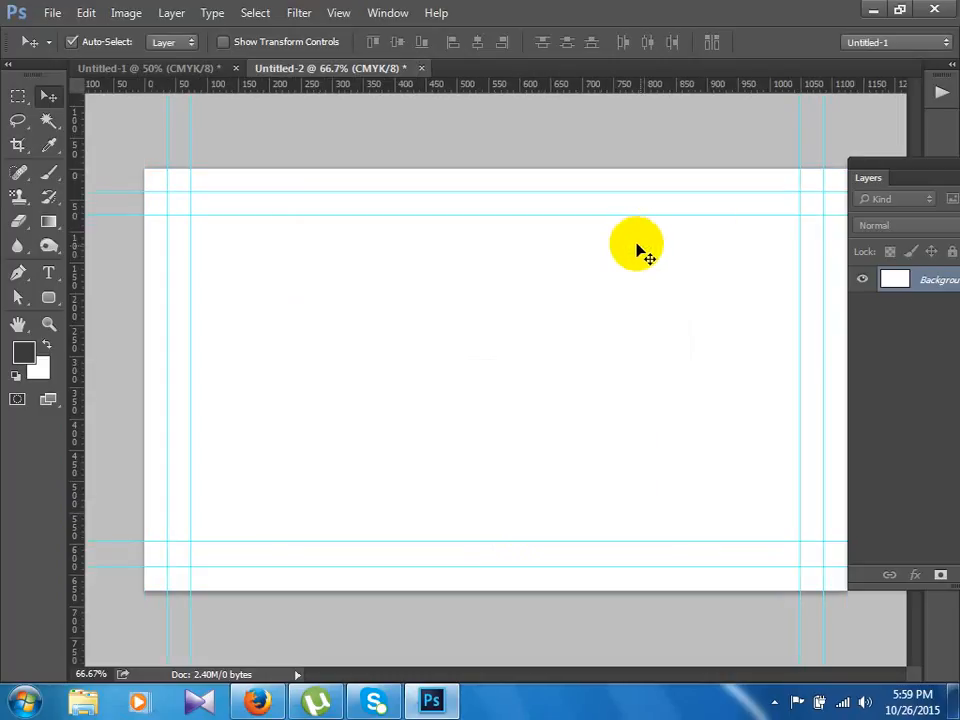
pyautogui.hotkey('ctrl', '0')
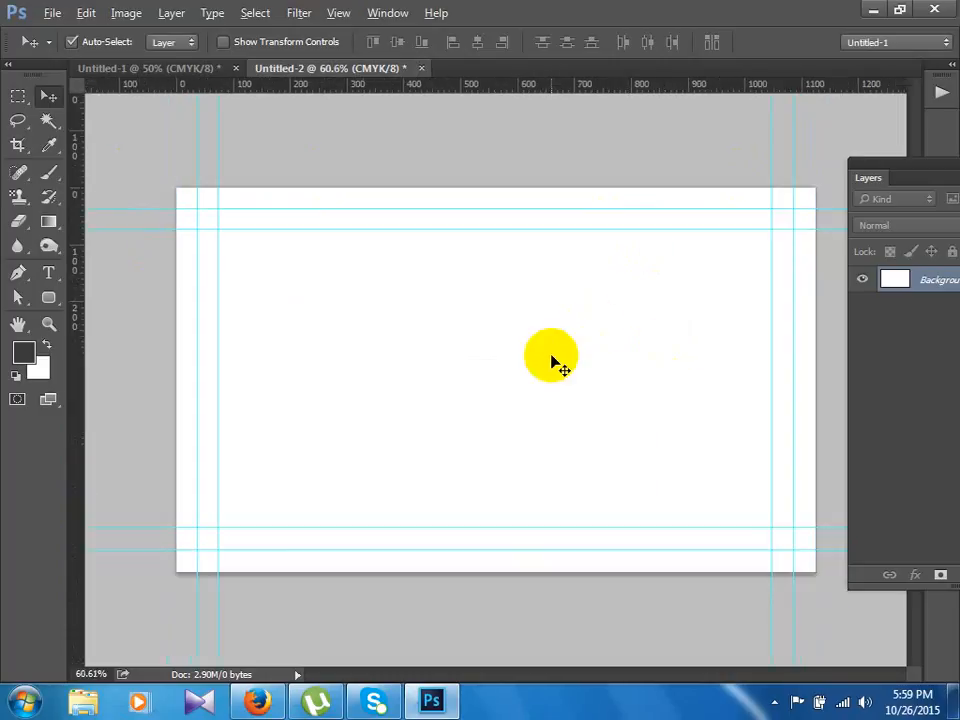
pyautogui.scroll(-1, 551, 362)
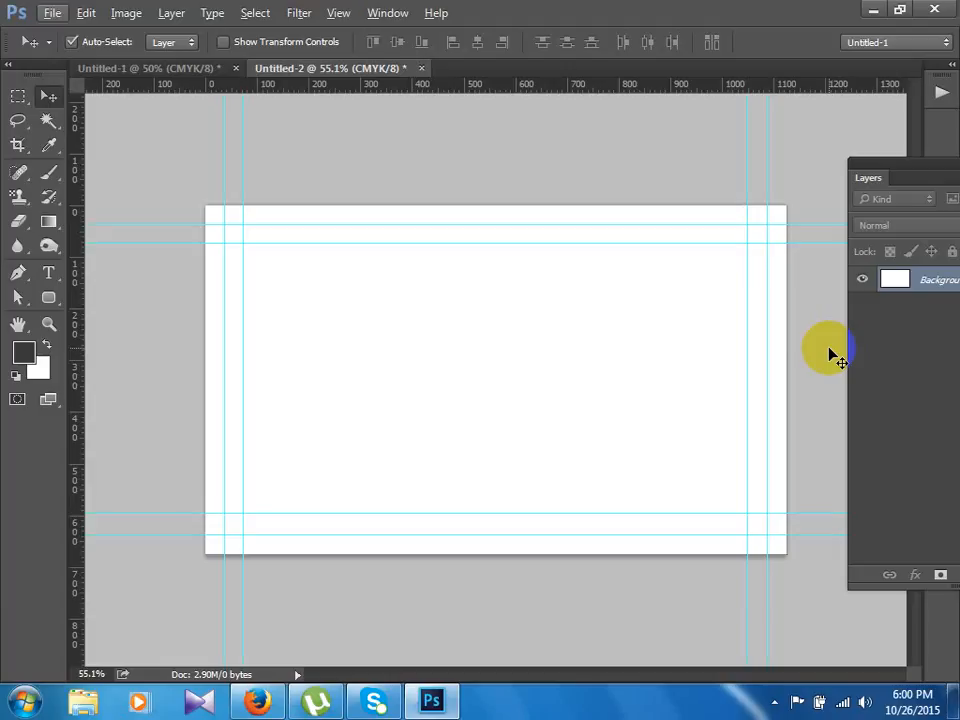
pyautogui.keyDown('ctrl'); pyautogui.click(594, 319); pyautogui.keyUp('ctrl')
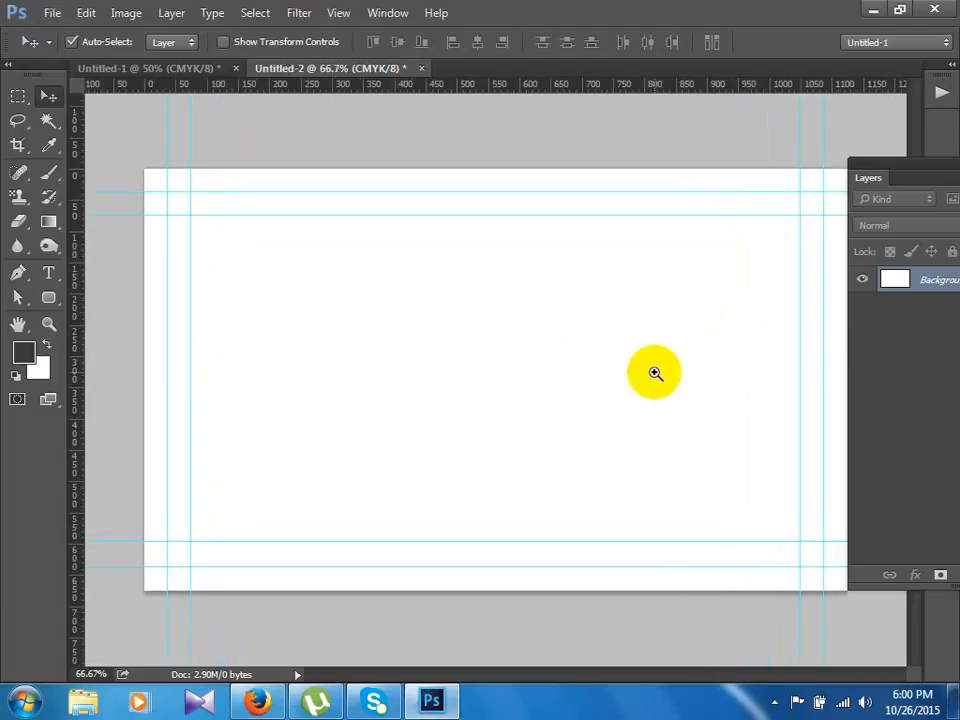
pyautogui.keyDown('ctrl'); pyautogui.click(657, 372); pyautogui.keyUp('ctrl')
pyautogui.hotkey('ctrl', '0')
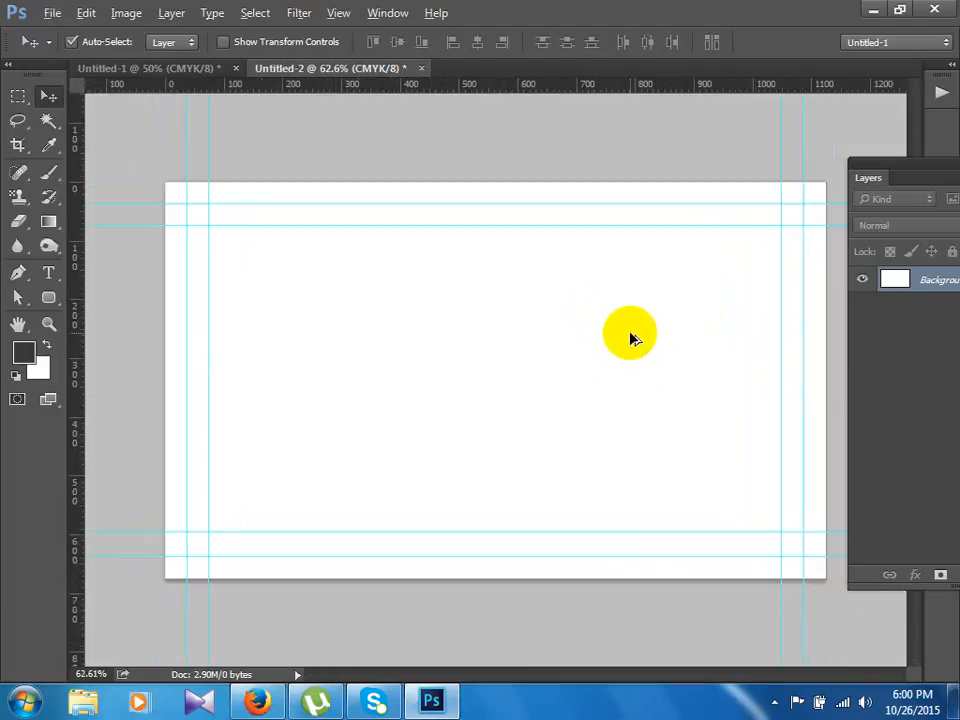
pyautogui.press('alt')
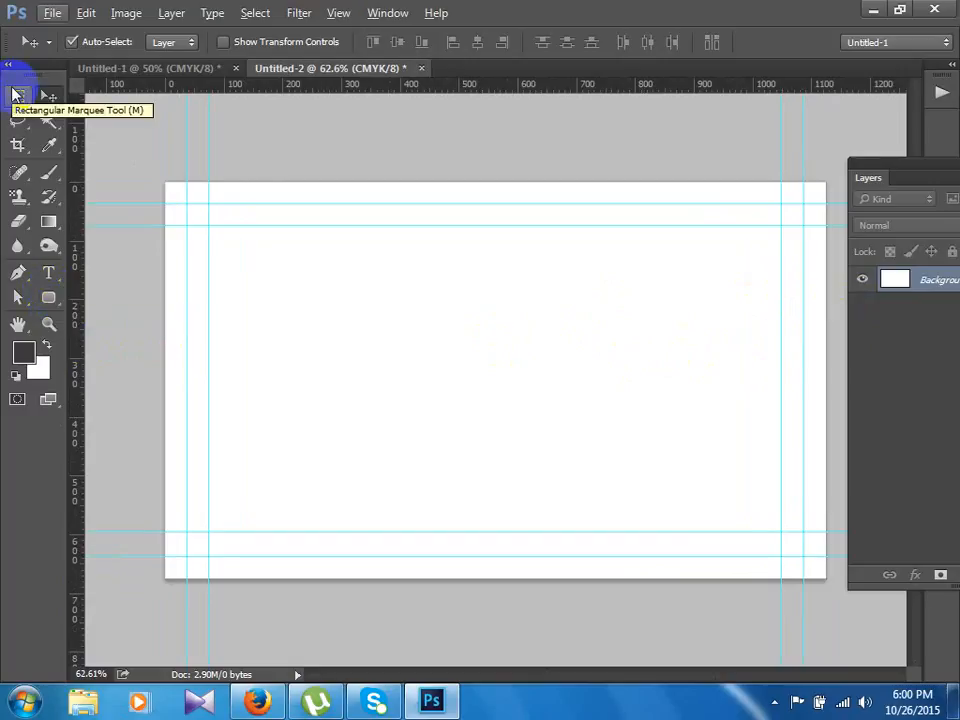
# - Draw a dark filled rectangle of about 1124 by 675 px covering the whole canvas, and close its shape properties
pyautogui.moveTo(51, 298); pyautogui.dragTo(112, 302)
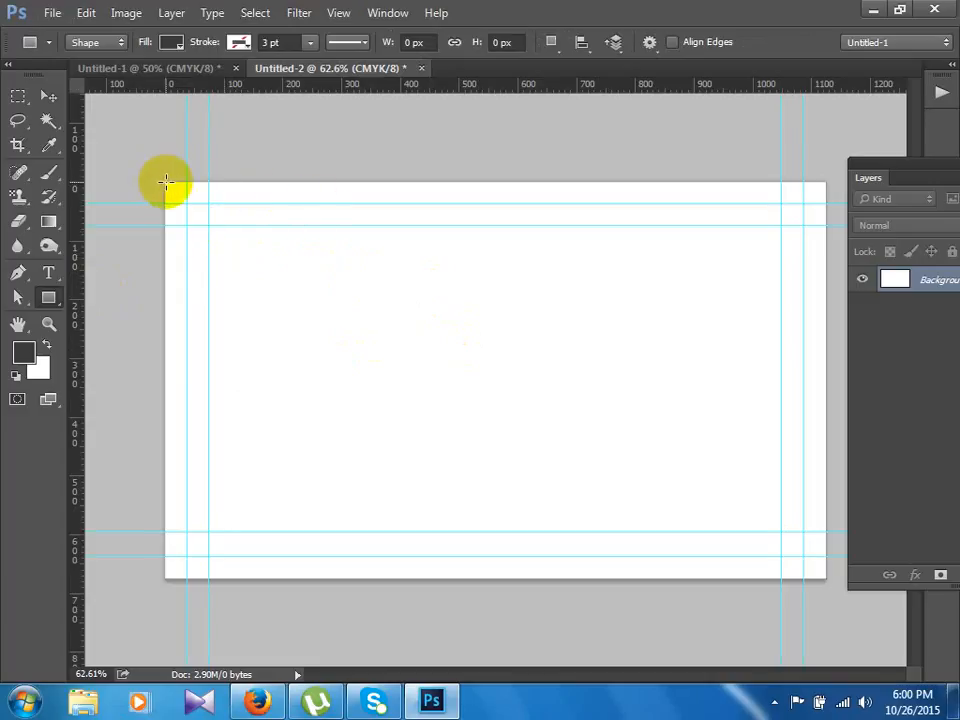
pyautogui.moveTo(165, 182); pyautogui.dragTo(823, 575)
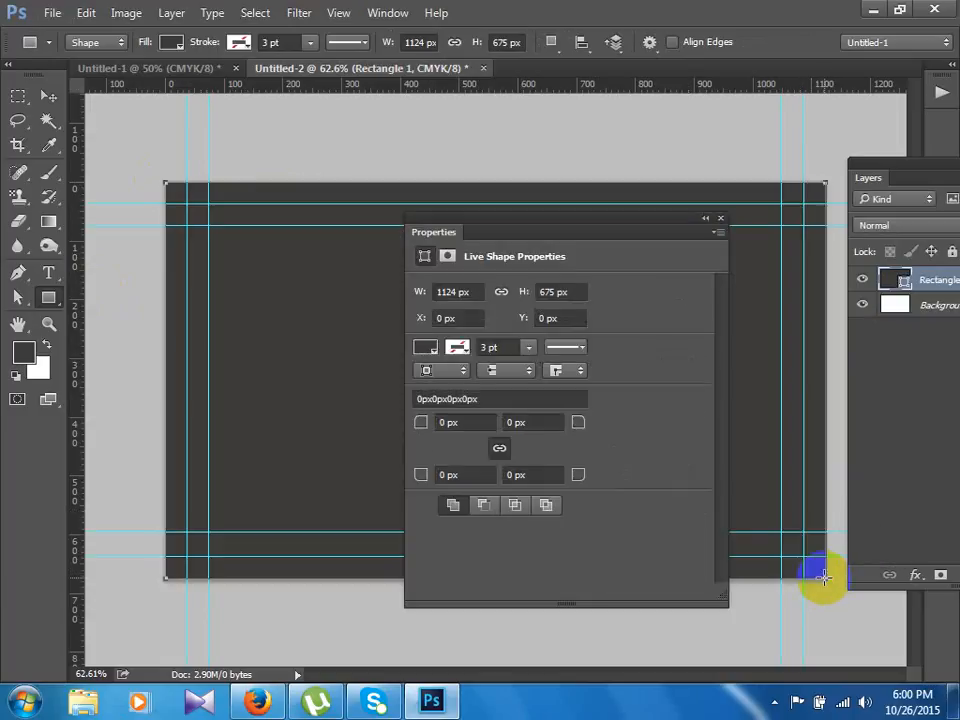
pyautogui.click(720, 218)
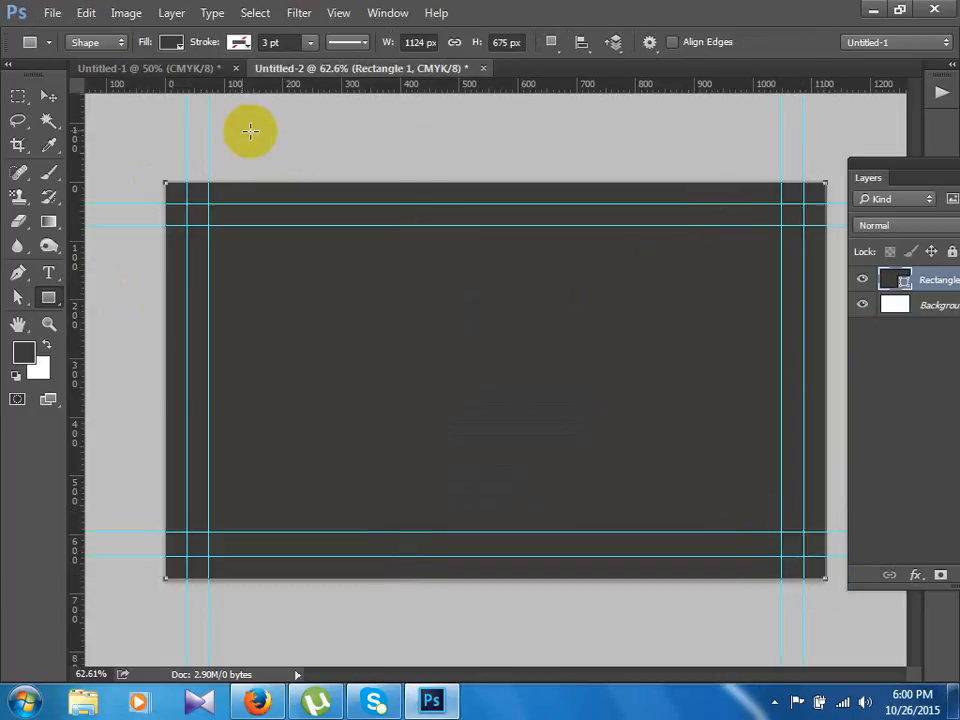
pyautogui.click(48, 95)
pyautogui.click(298, 150)
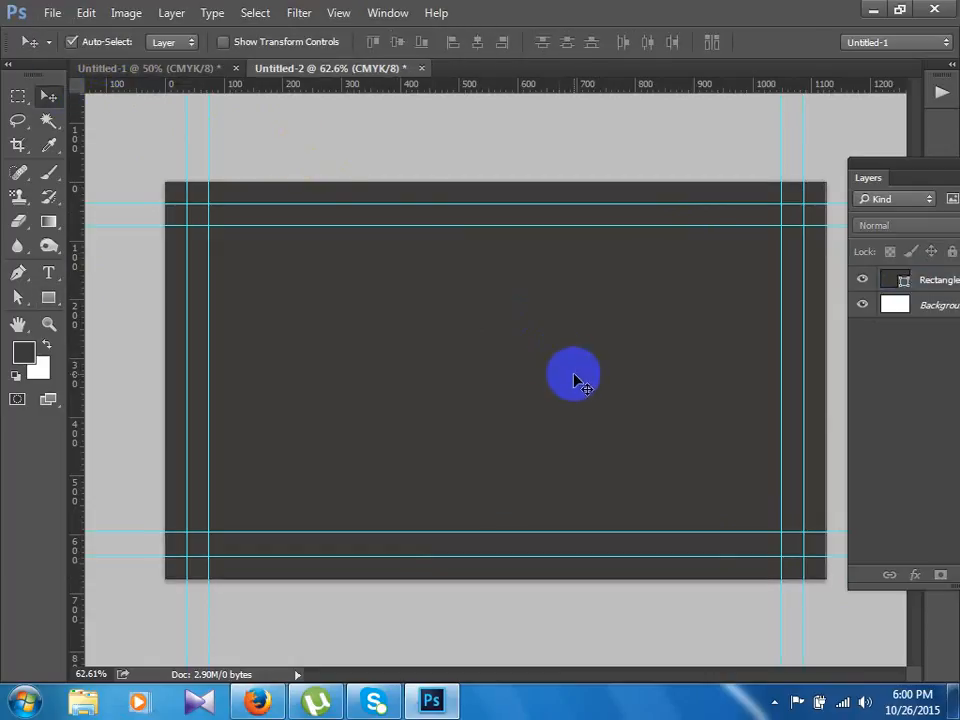
pyautogui.click(575, 382)
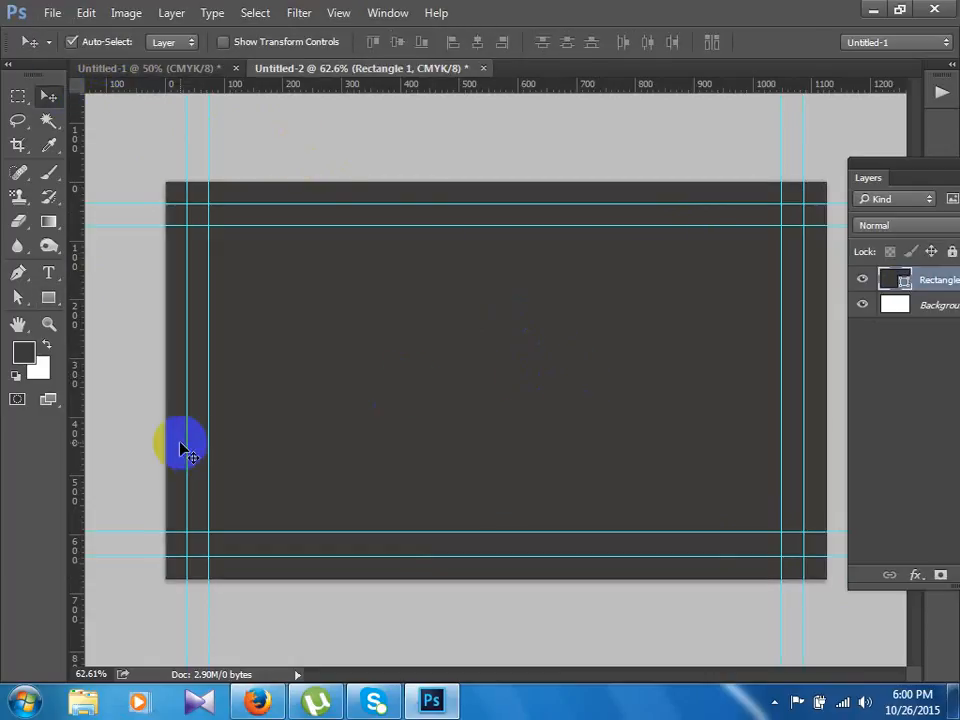
# - Nudge the rectangle's left anchor points slightly past the canvas's left edge, and undo the last nudge
pyautogui.moveTo(190, 385); pyautogui.dragTo(508, 402)
pyautogui.hotkey('ctrl', '0')
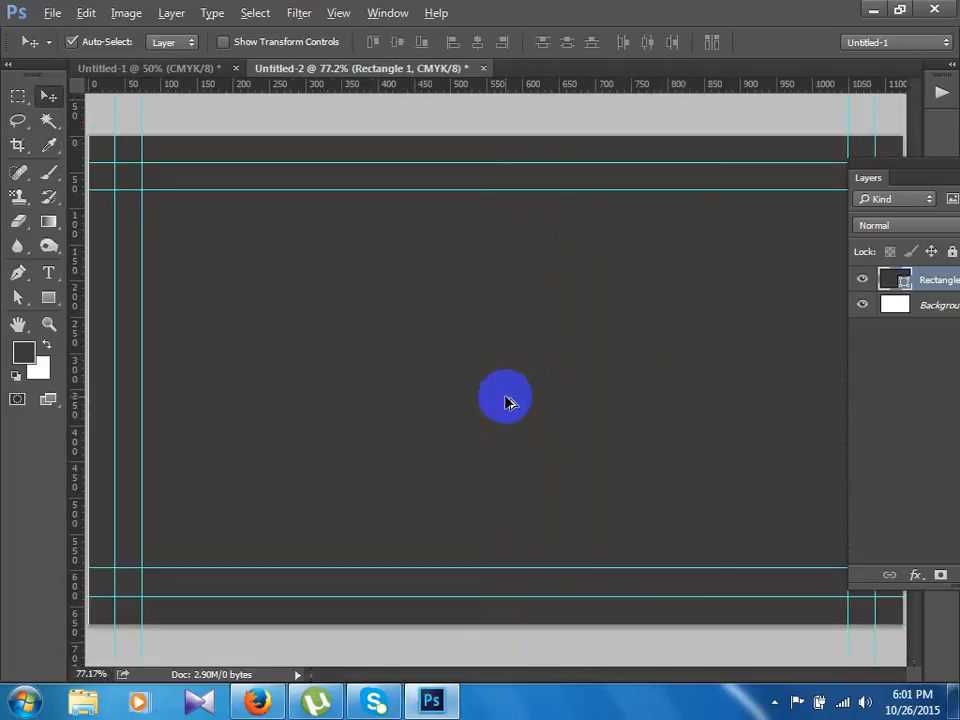
pyautogui.scroll(-2, 298, 408)
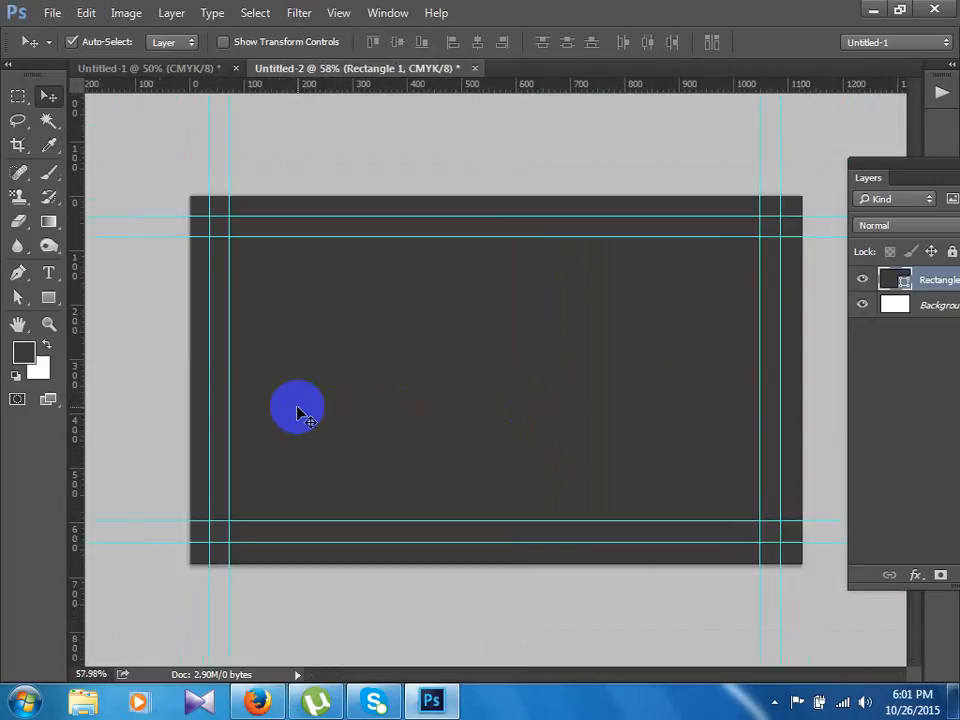
pyautogui.press('a')
pyautogui.moveTo(160, 157); pyautogui.dragTo(241, 580)
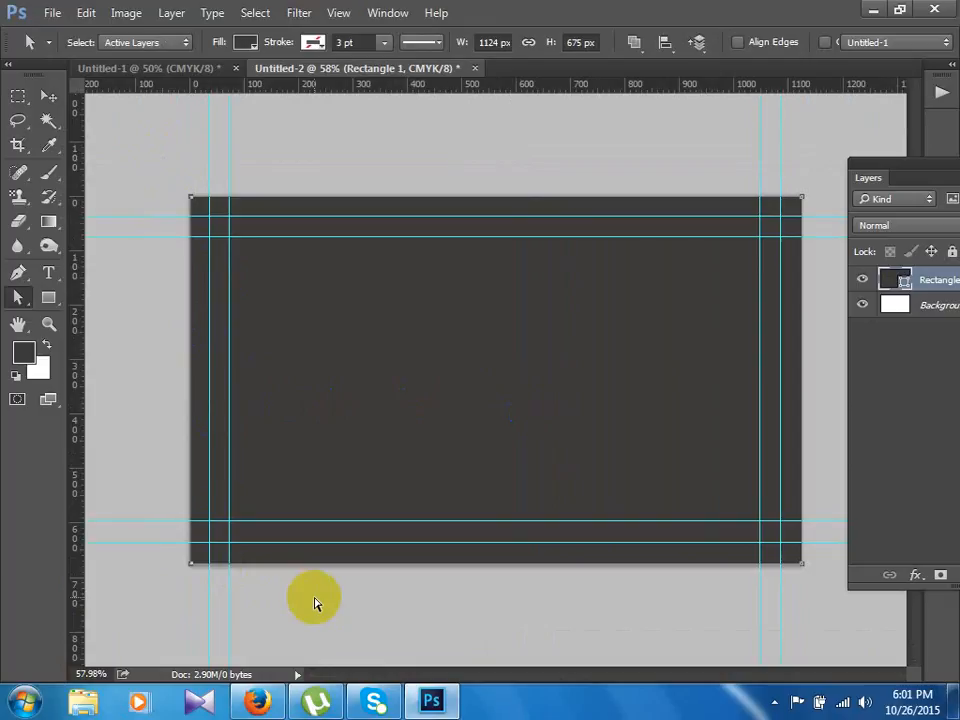
pyautogui.press('Left')
pyautogui.press('Left')
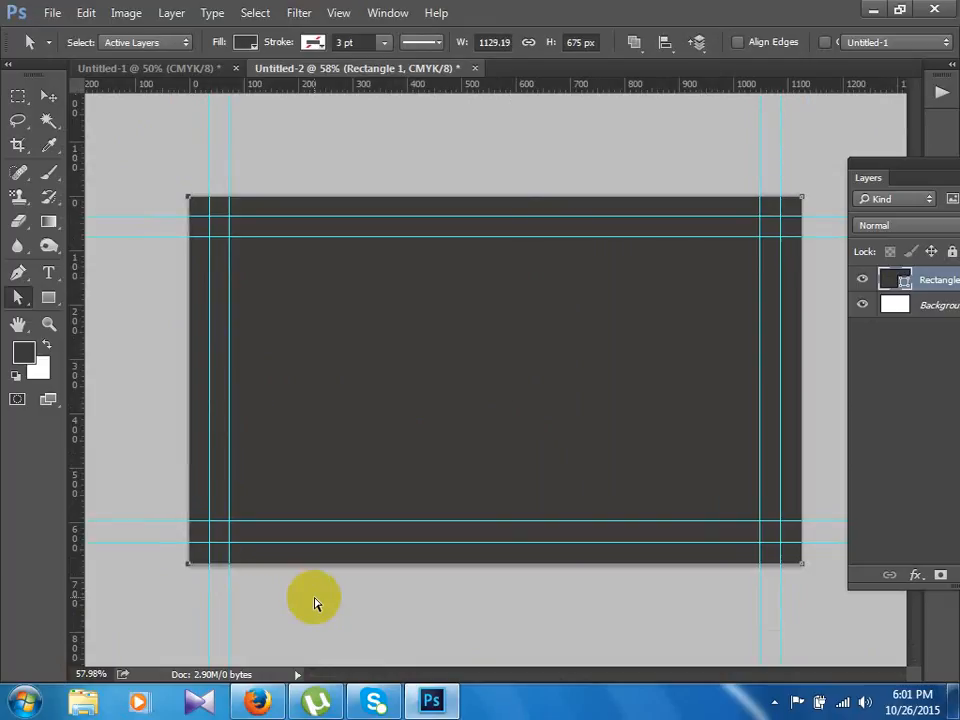
pyautogui.hotkey('ctrl', 'z')
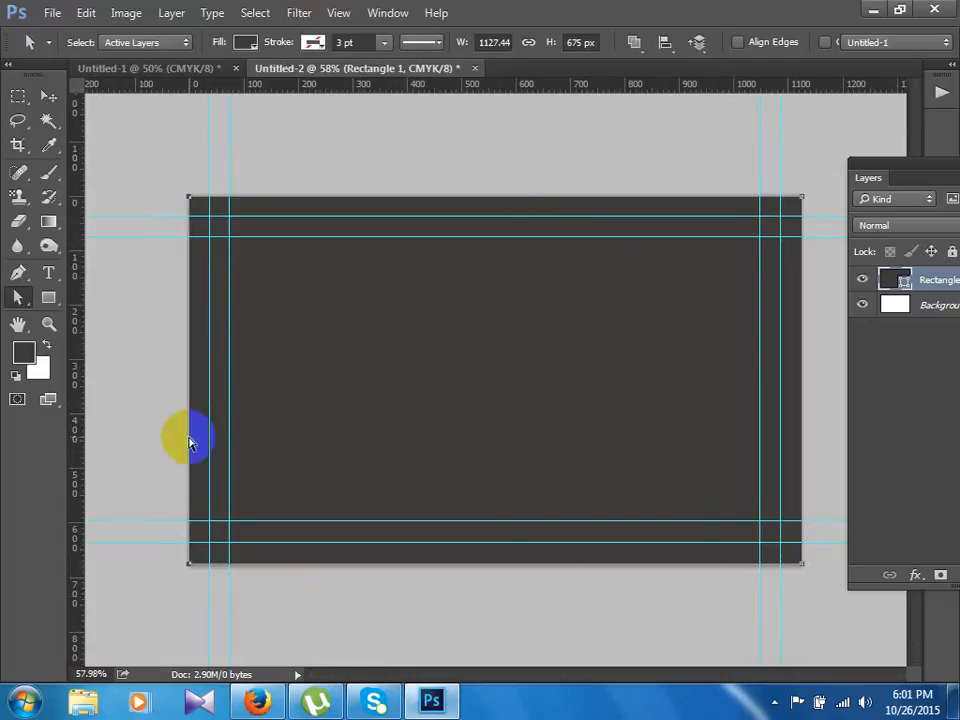
# - Cut a 1050 by 600 px rectangle out of the dark shape along the outer guides using Exclude Overlapping Shapes, and deselect the shape
pyautogui.moveTo(215, 440); pyautogui.dragTo(313, 146)
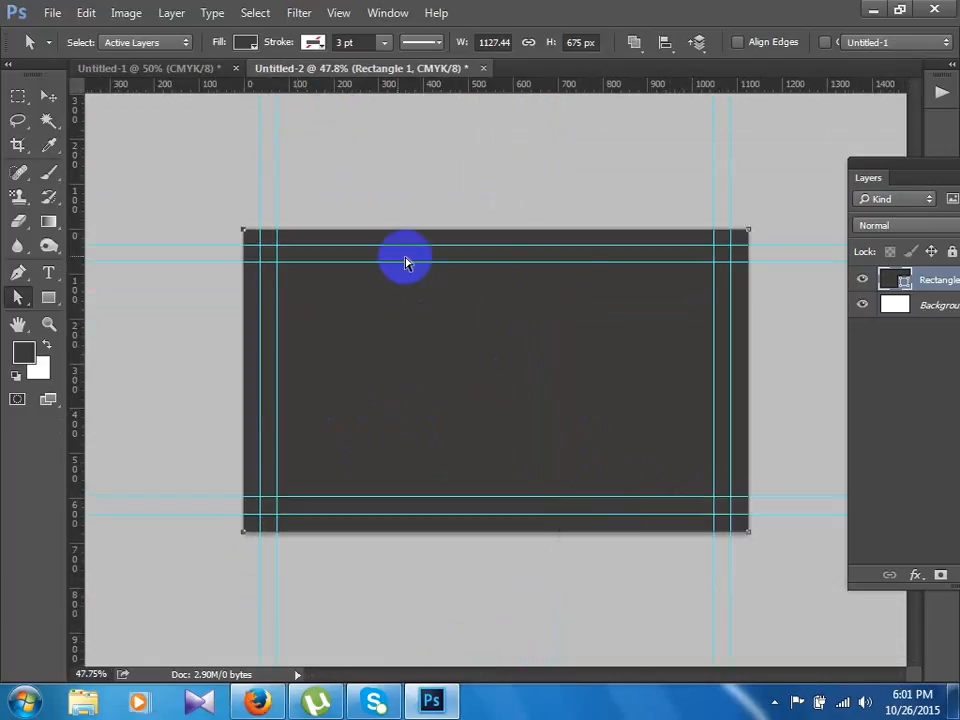
pyautogui.click(48, 297)
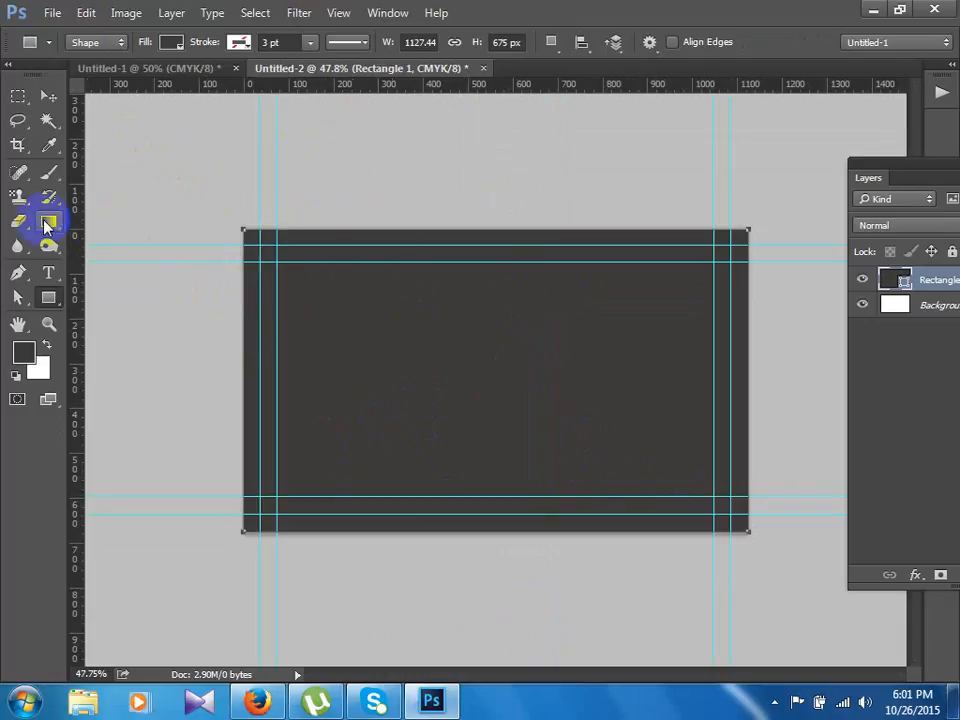
pyautogui.click(551, 42)
pyautogui.click(577, 104)
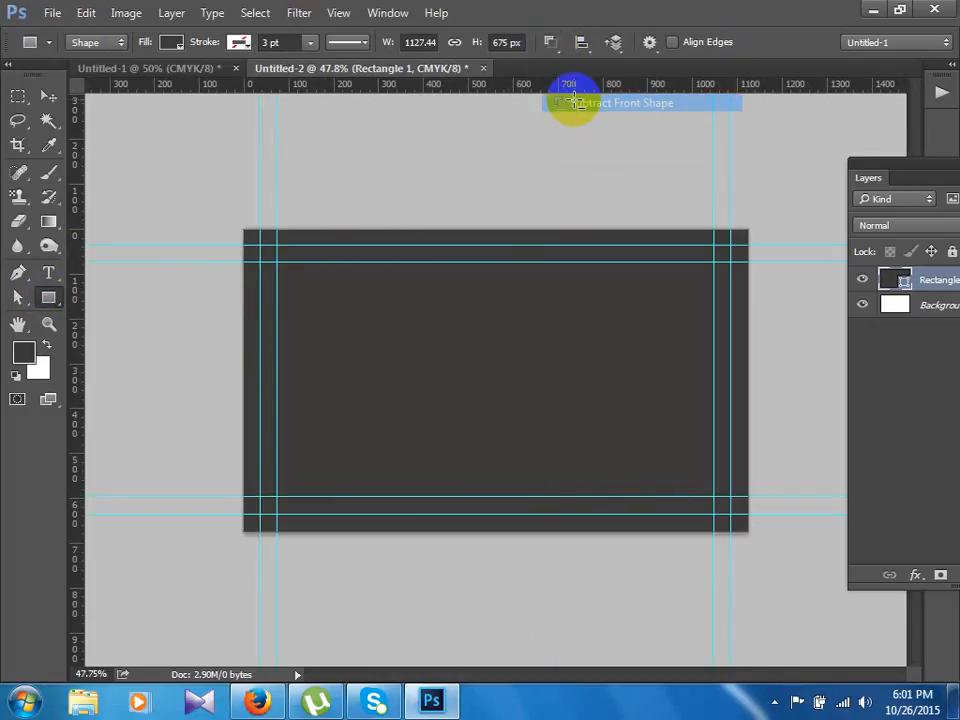
pyautogui.click(551, 43)
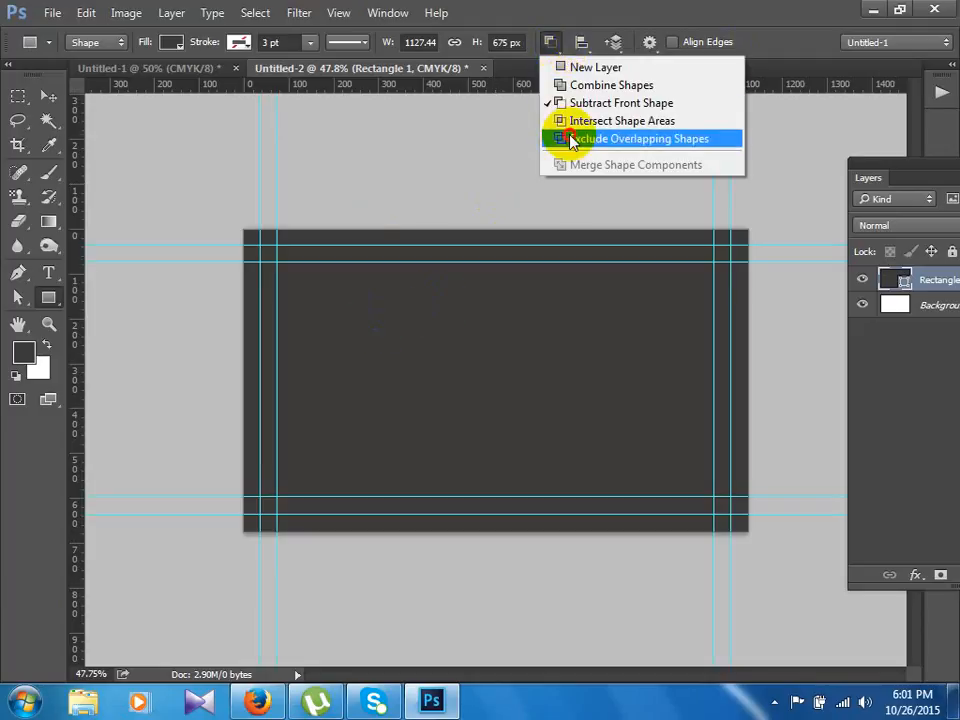
pyautogui.click(573, 140)
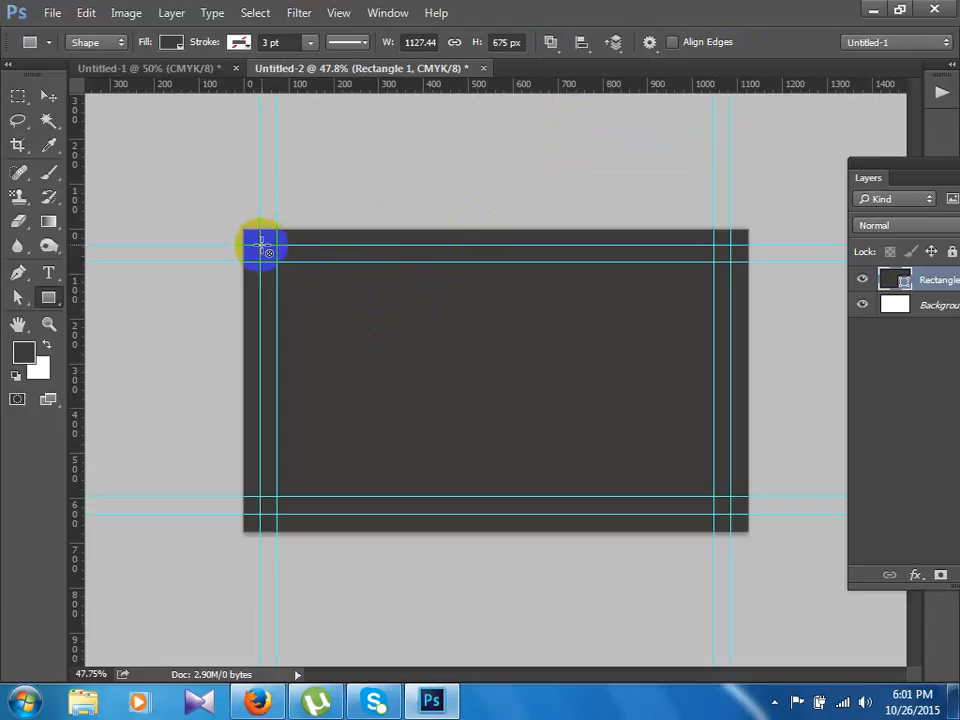
pyautogui.moveTo(260, 245); pyautogui.dragTo(731, 515)
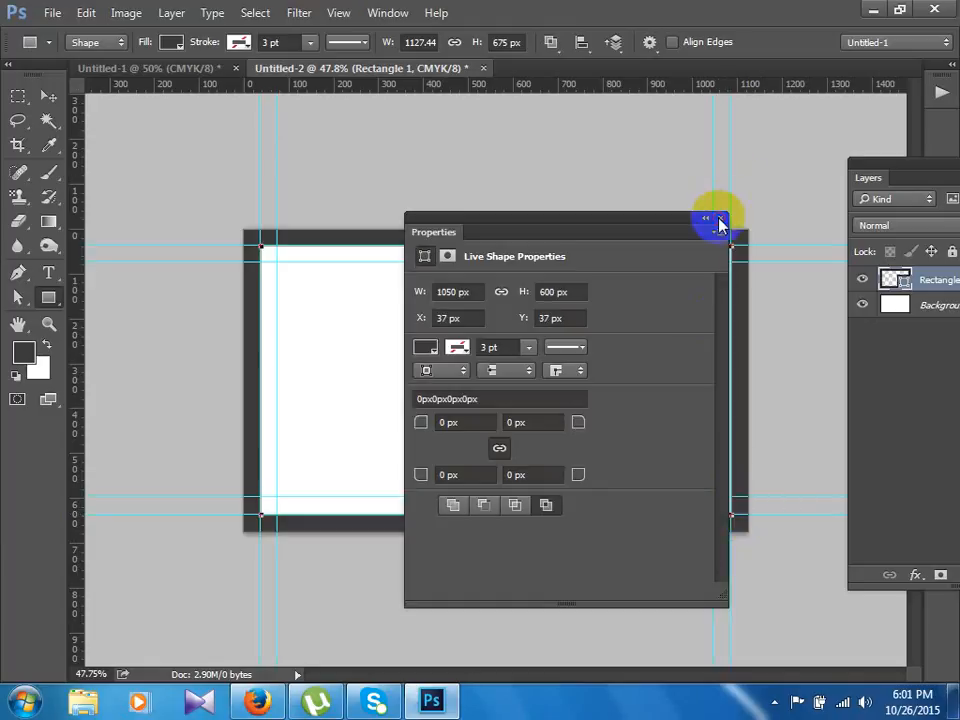
pyautogui.click(719, 220)
pyautogui.click(47, 96)
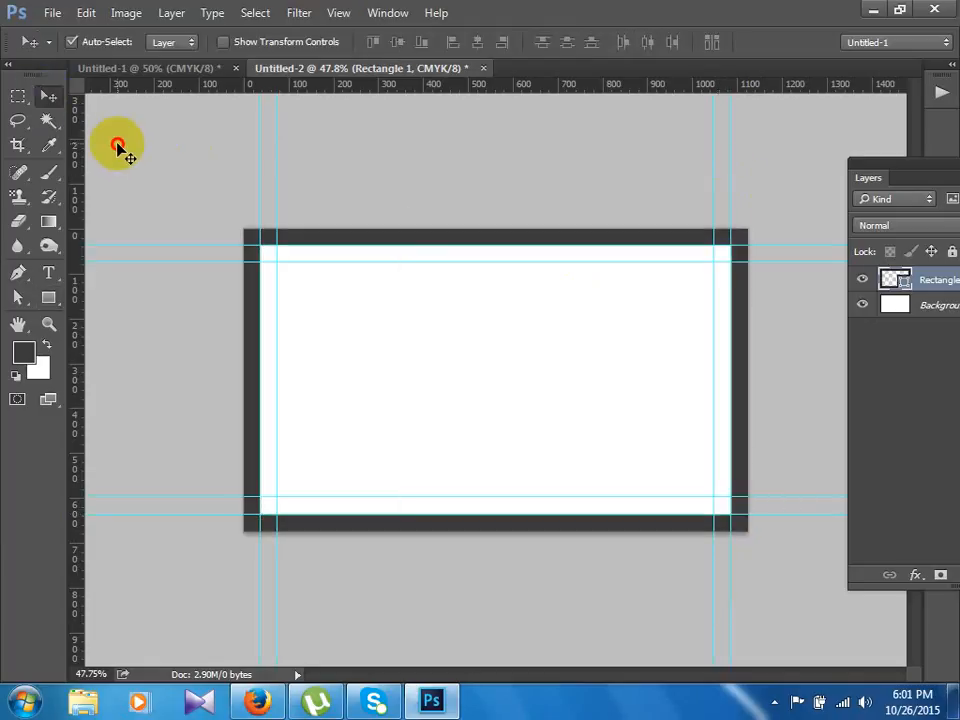
pyautogui.click(118, 147)
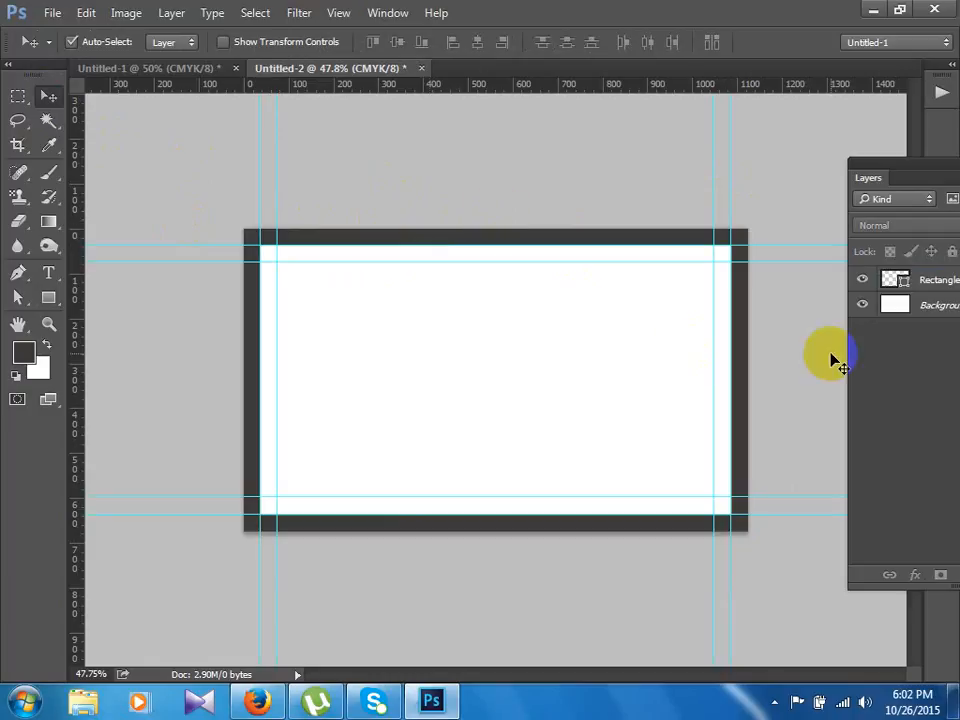
# - Recolour the frame shape around the canvas edges to red (ff0000)
pyautogui.doubleClick(893, 281)
pyautogui.click(513, 323)
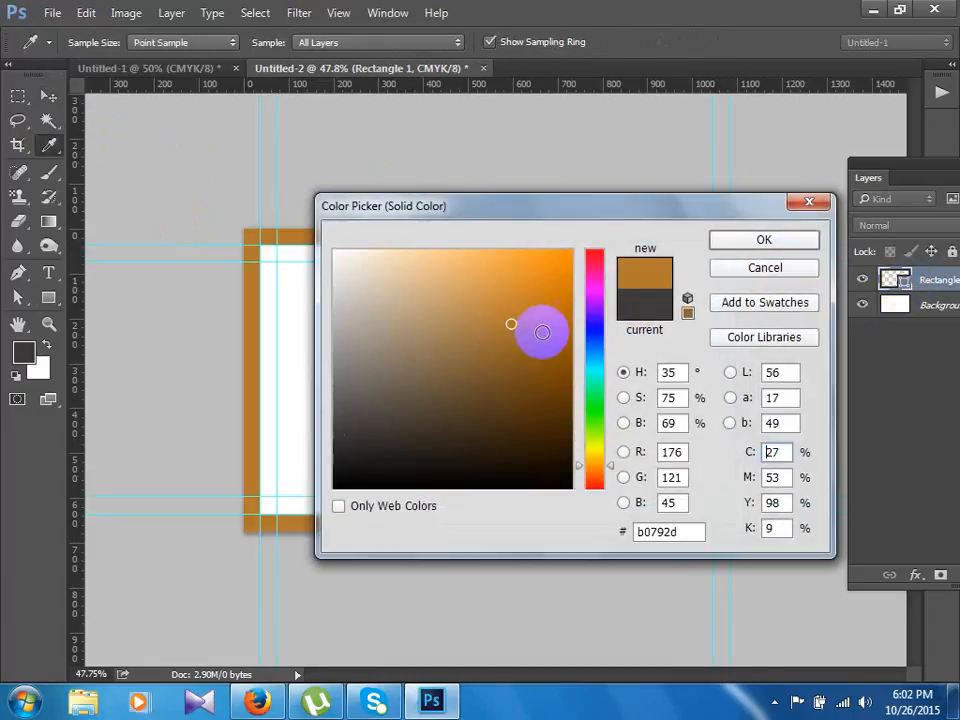
pyautogui.click(595, 487)
pyautogui.moveTo(529, 300); pyautogui.dragTo(573, 249)
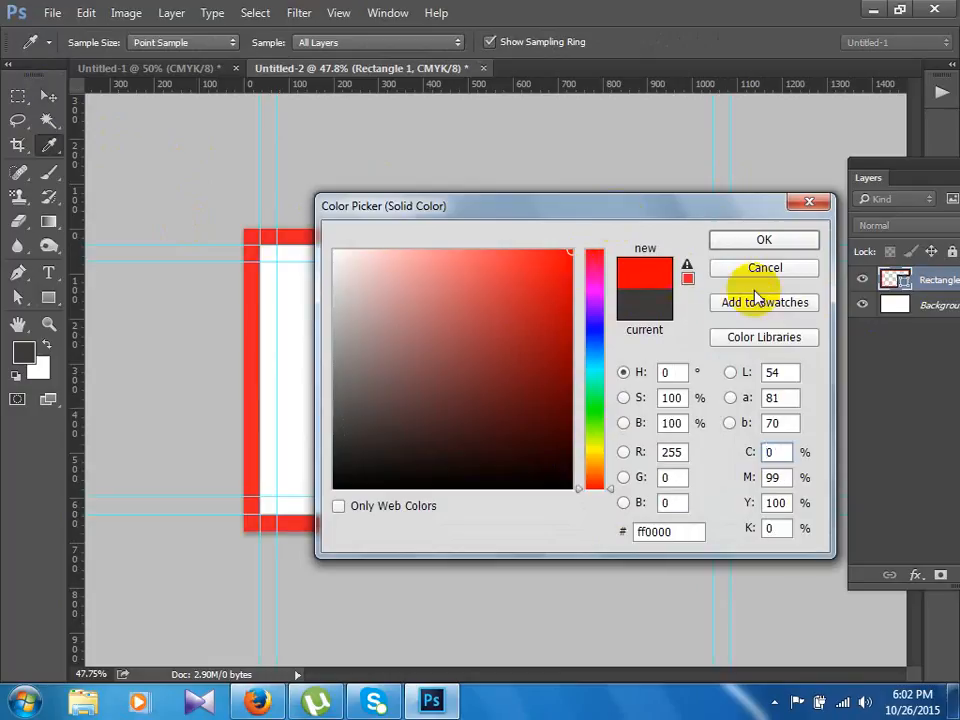
pyautogui.click(786, 242)
pyautogui.press('v')
pyautogui.click(514, 306)
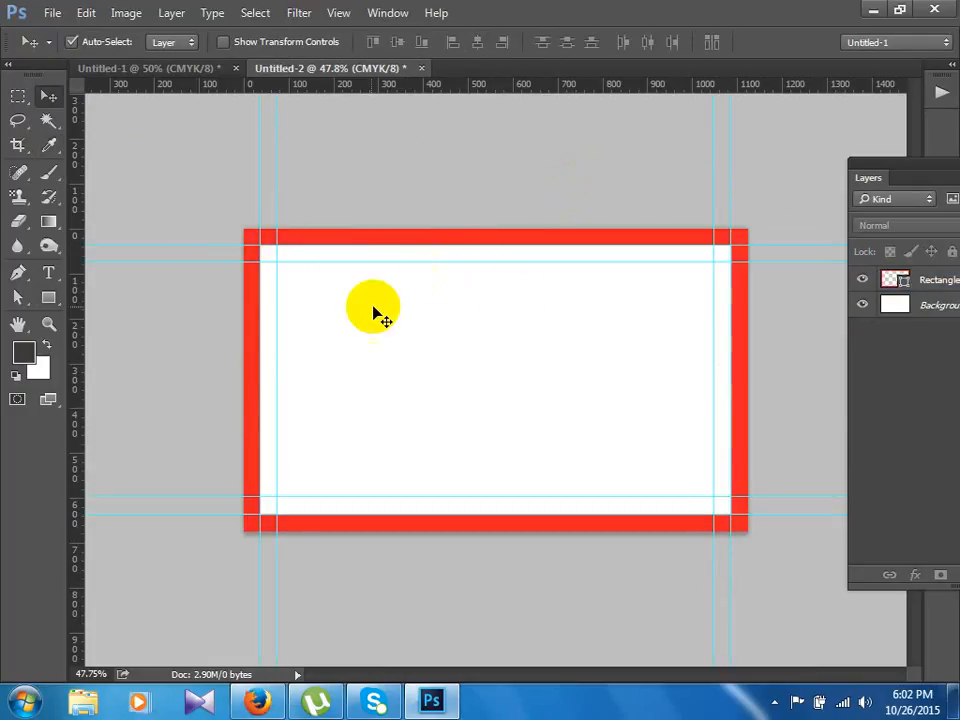
pyautogui.click(327, 268)
pyautogui.click(333, 234)
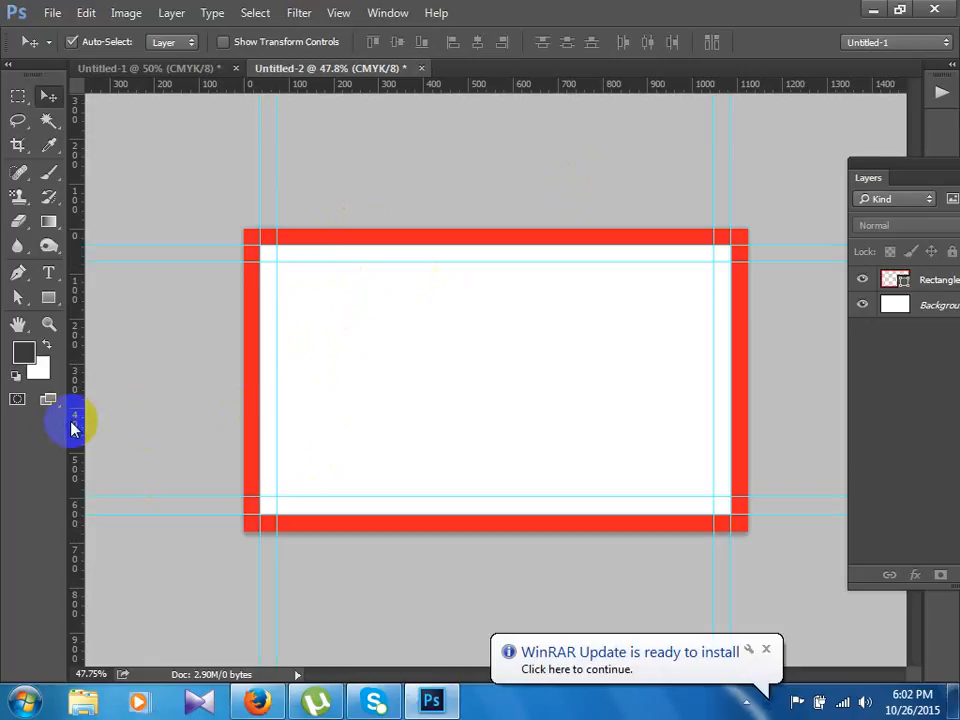
# - Add a Verdana Bold text line with the cardholder's full name in the card's upper right area
pyautogui.click(48, 272)
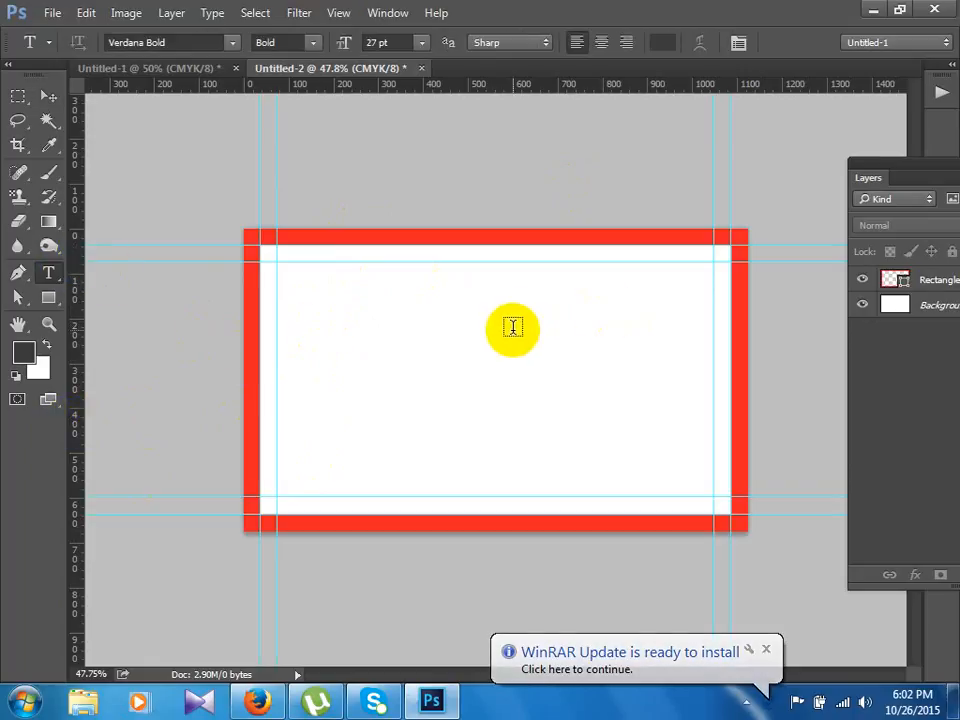
pyautogui.click(544, 317)
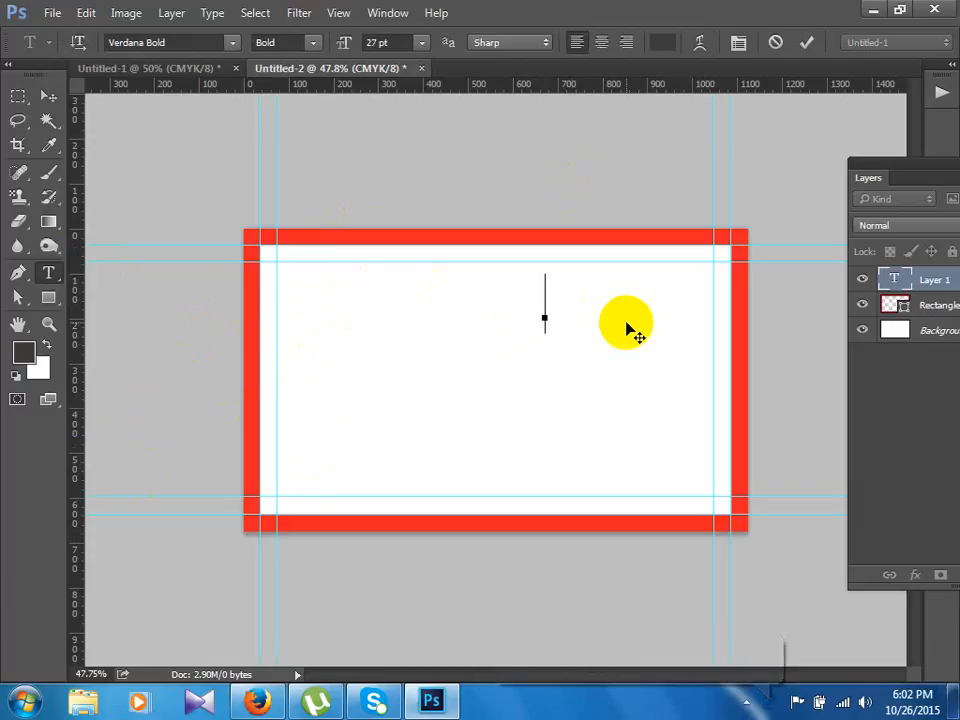
pyautogui.write('JHONE')
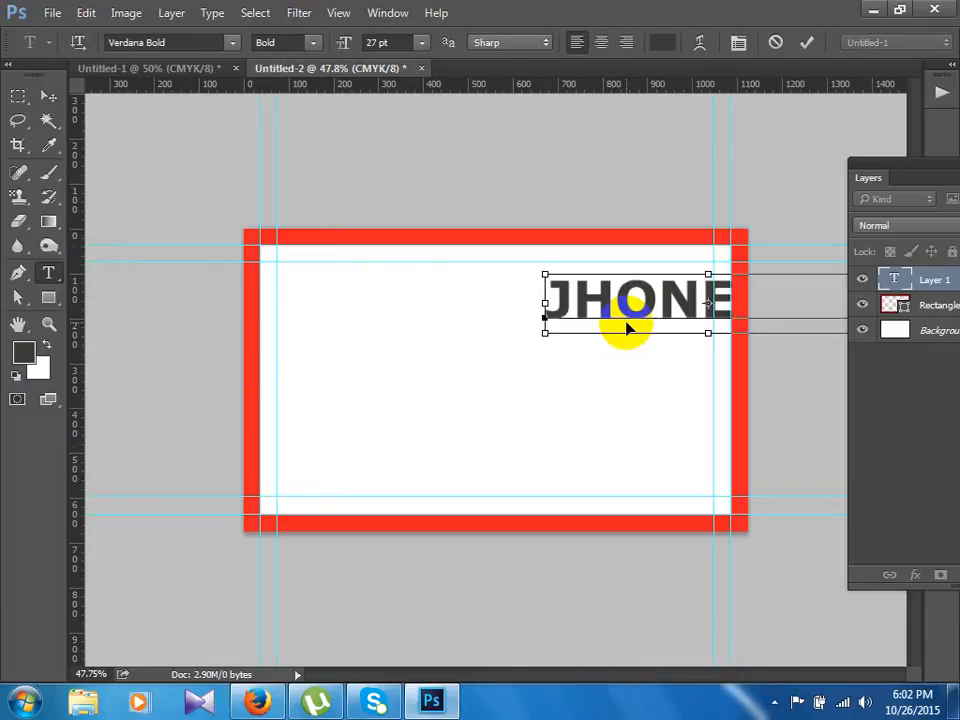
# - Reduce the whole name text to 14 pt
pyautogui.hotkey('ctrl', 'a')
pyautogui.hotkey('ctrl', 'shift', ',')
pyautogui.hotkey('ctrl', 'shift', ',')
pyautogui.hotkey('ctrl', 'shift', ',')
pyautogui.hotkey('ctrl', 'shift', ',')
pyautogui.hotkey('ctrl', 'shift', ',')
pyautogui.hotkey('ctrl', 'shift', ',')
pyautogui.hotkey('ctrl', 'shift', ',')
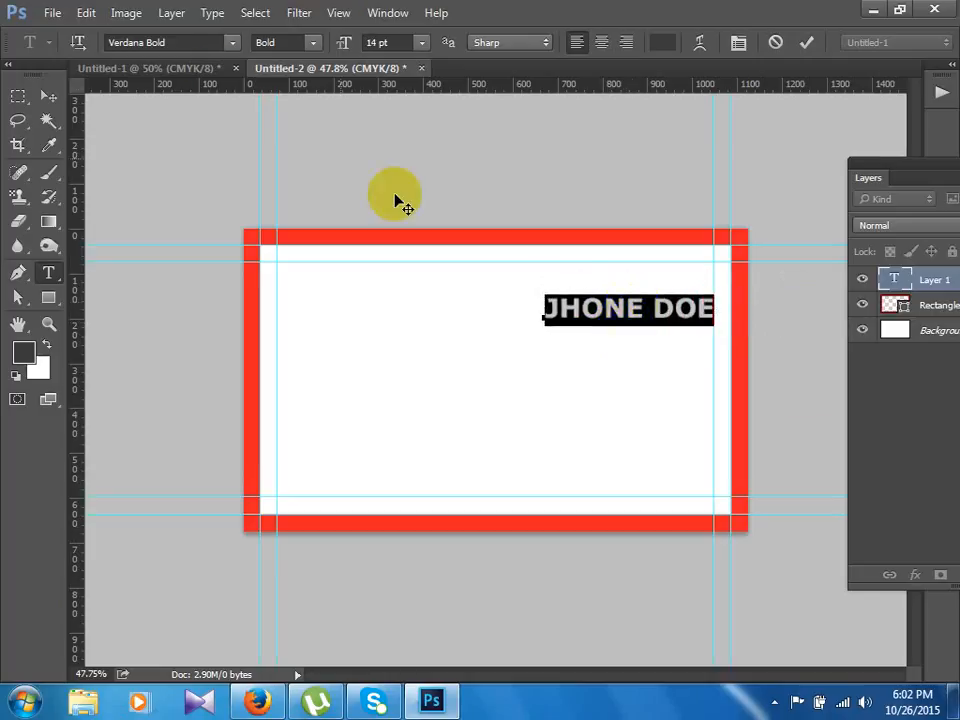
# - Move the name up past the inner right guide, and bring it back so its right end meets that guide
pyautogui.click(48, 96)
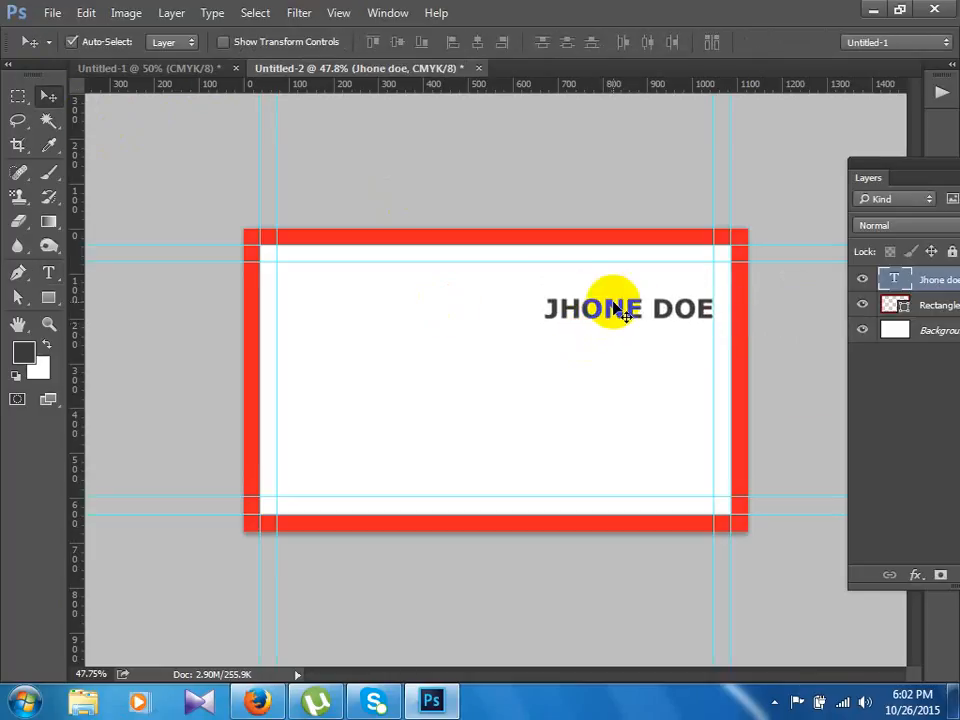
pyautogui.moveTo(612, 305); pyautogui.dragTo(636, 287)
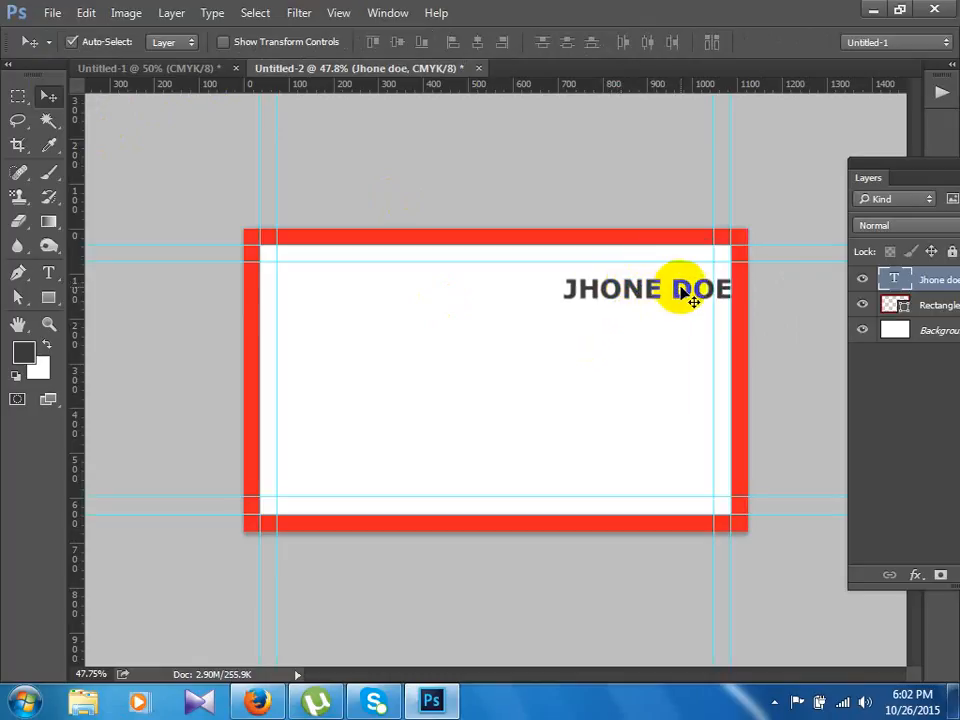
pyautogui.moveTo(680, 294); pyautogui.dragTo(659, 292)
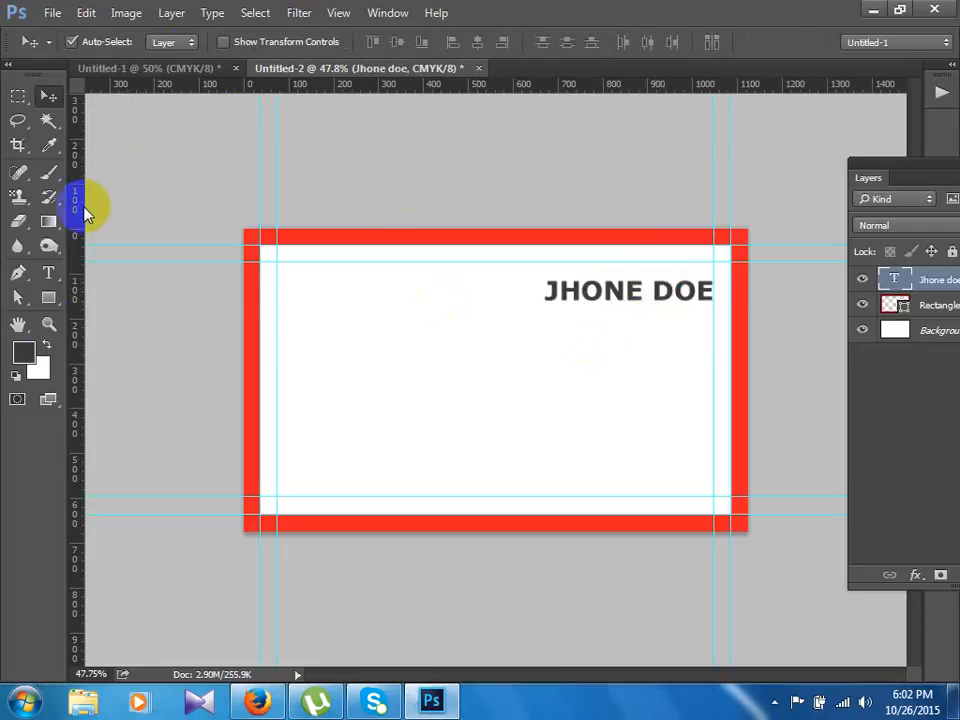
# - Draw a dark filled rectangle of about 260 by 99 px near the card's upper left corner, and close its shape properties
pyautogui.click(46, 299)
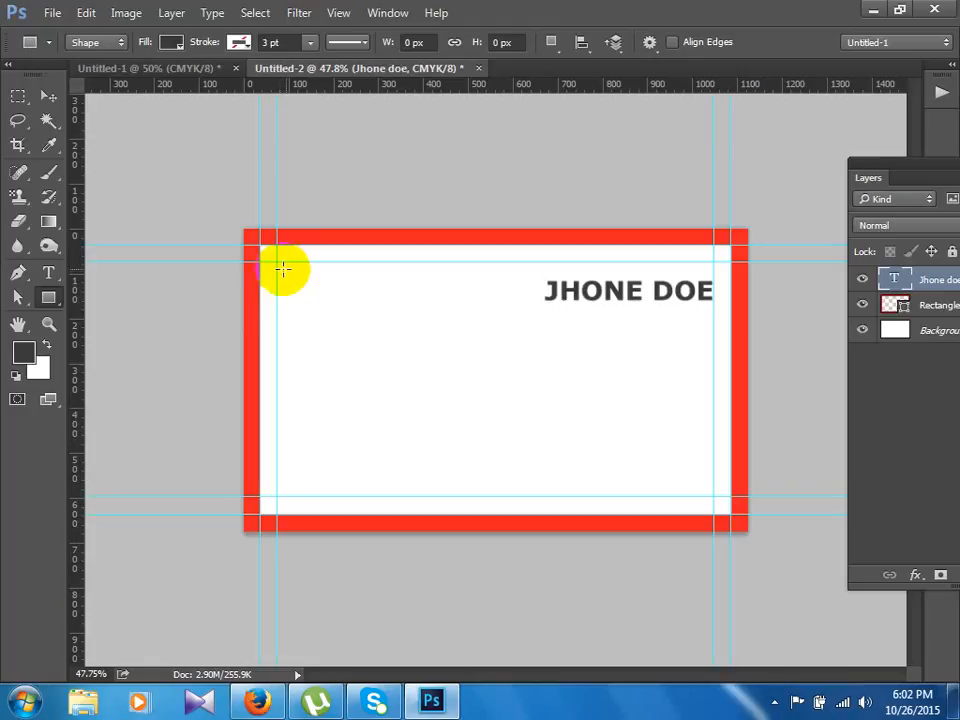
pyautogui.moveTo(291, 274); pyautogui.dragTo(415, 321)
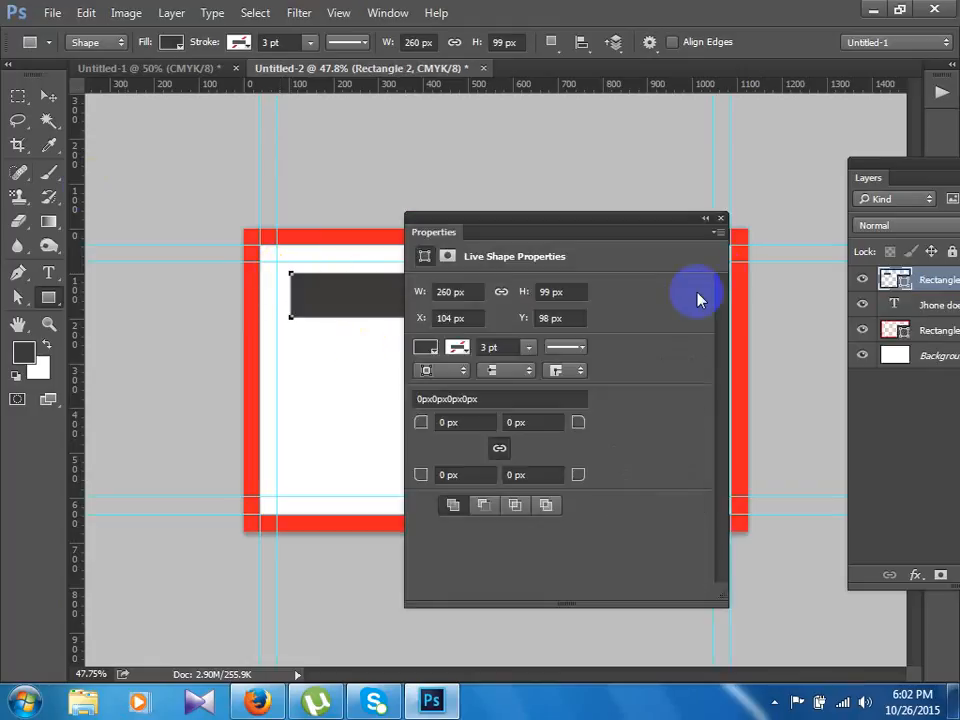
pyautogui.click(721, 219)
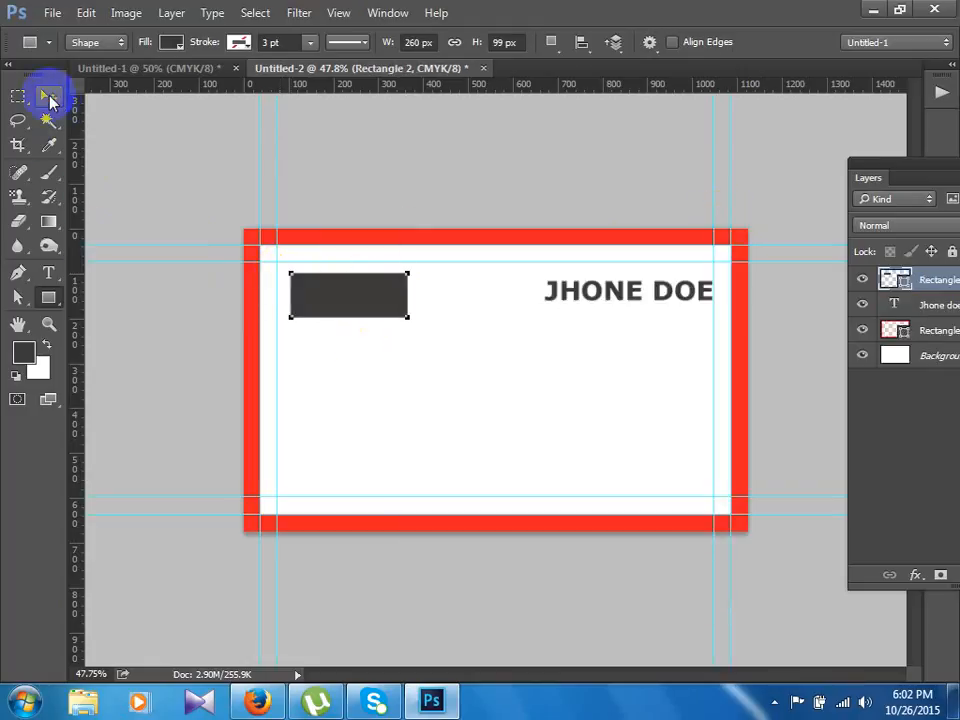
# - Move the dark rectangle left to the canvas edge, and back so its left side meets the outer left guide
pyautogui.click(48, 96)
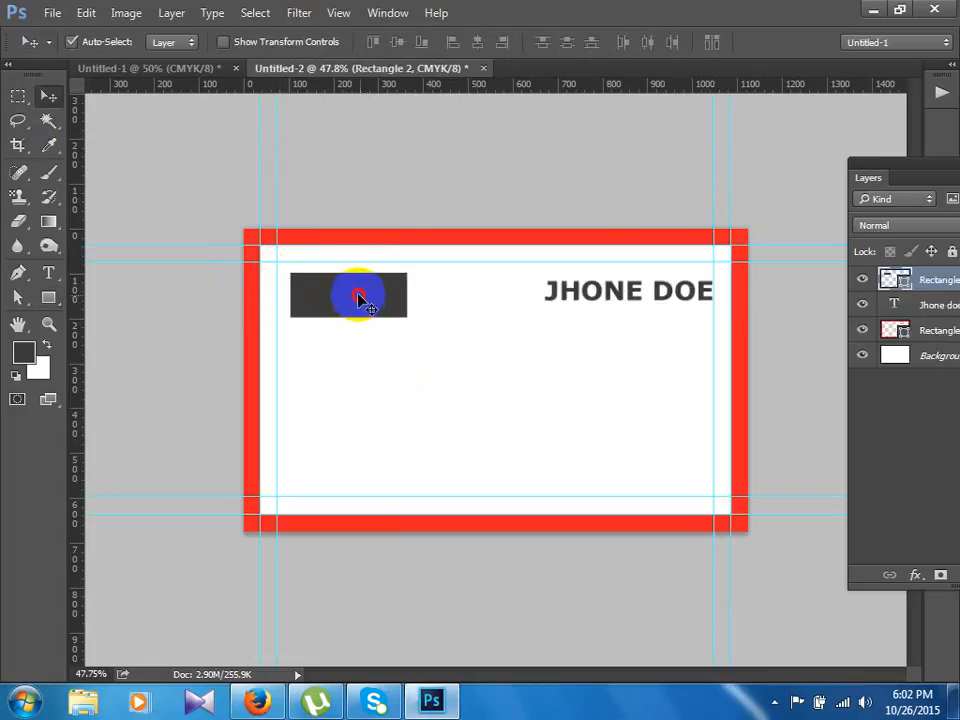
pyautogui.moveTo(362, 308); pyautogui.dragTo(315, 293)
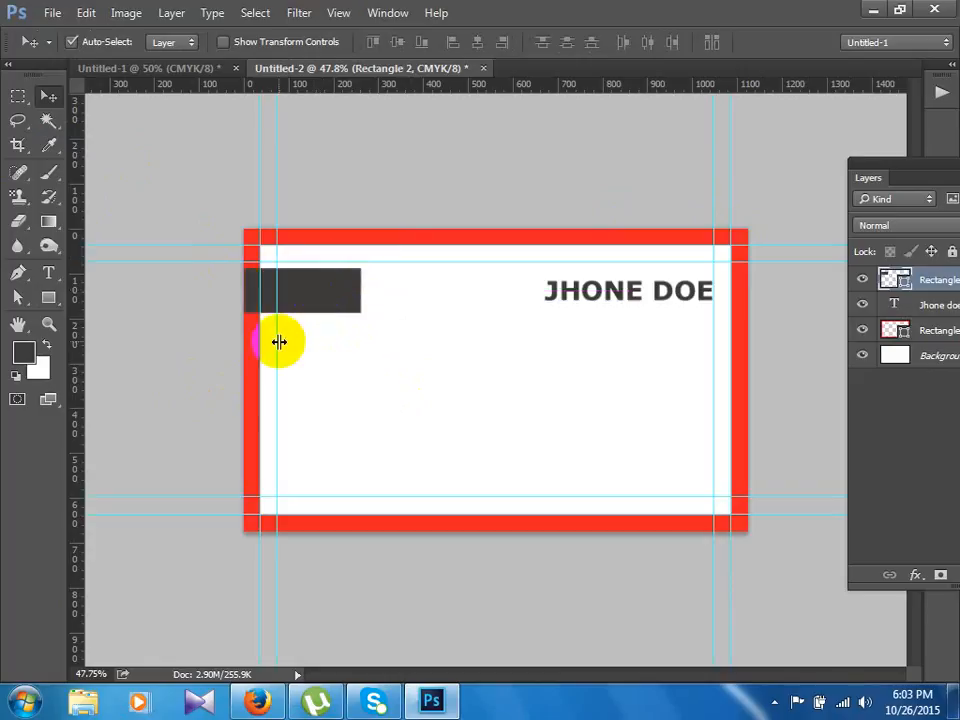
pyautogui.moveTo(306, 289); pyautogui.dragTo(319, 294)
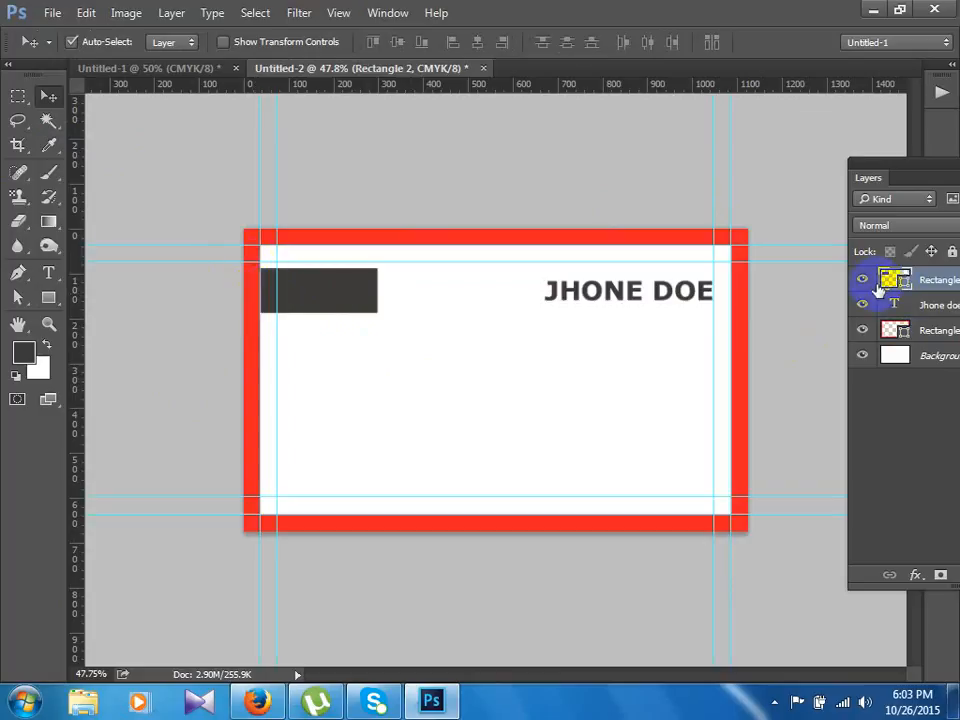
# - Hide the red frame layer and move the dark rectangle left to the canvas edge so it covers the bleed area
pyautogui.click(866, 330)
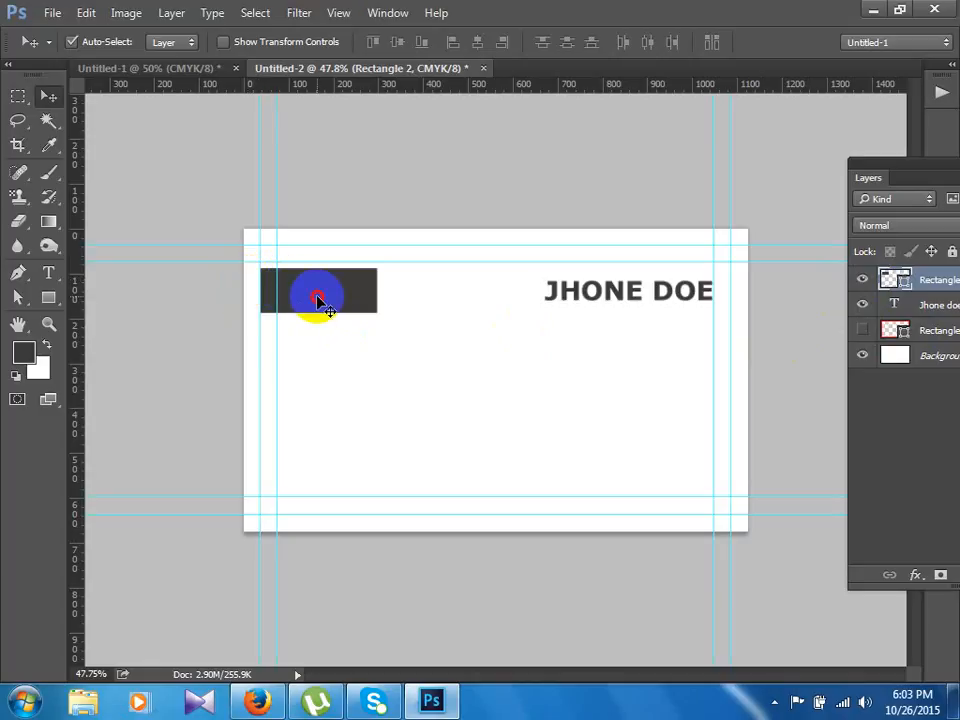
pyautogui.moveTo(316, 294); pyautogui.dragTo(304, 294)
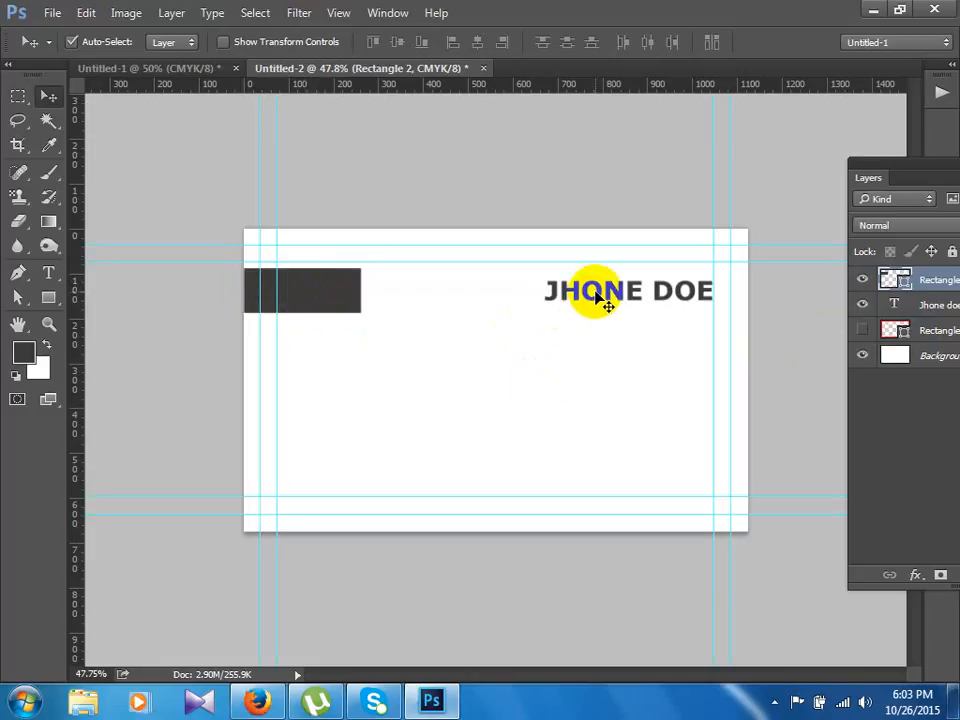
# - Move the name text slightly up beside the inner right guide, and show the red frame layer again
pyautogui.moveTo(606, 304); pyautogui.dragTo(598, 288)
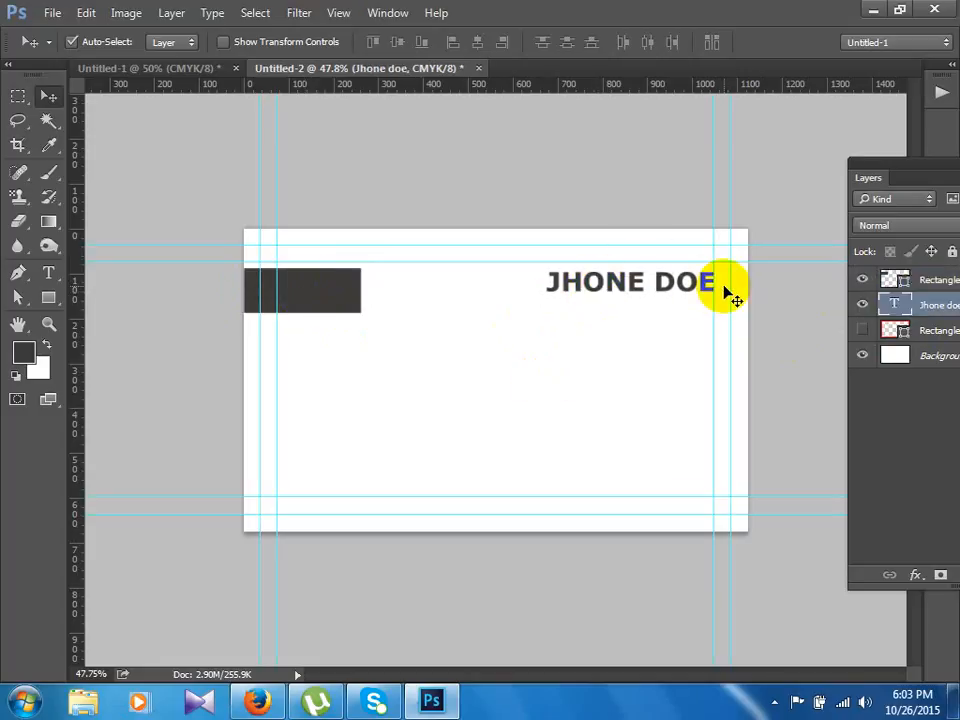
pyautogui.click(862, 330)
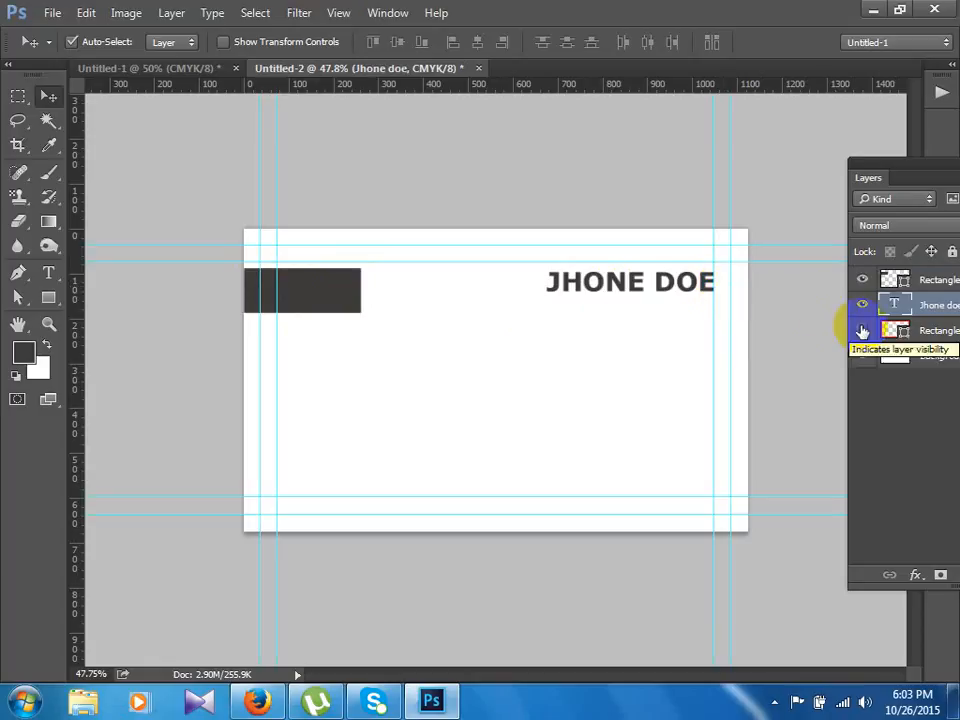
pyautogui.click(862, 330)
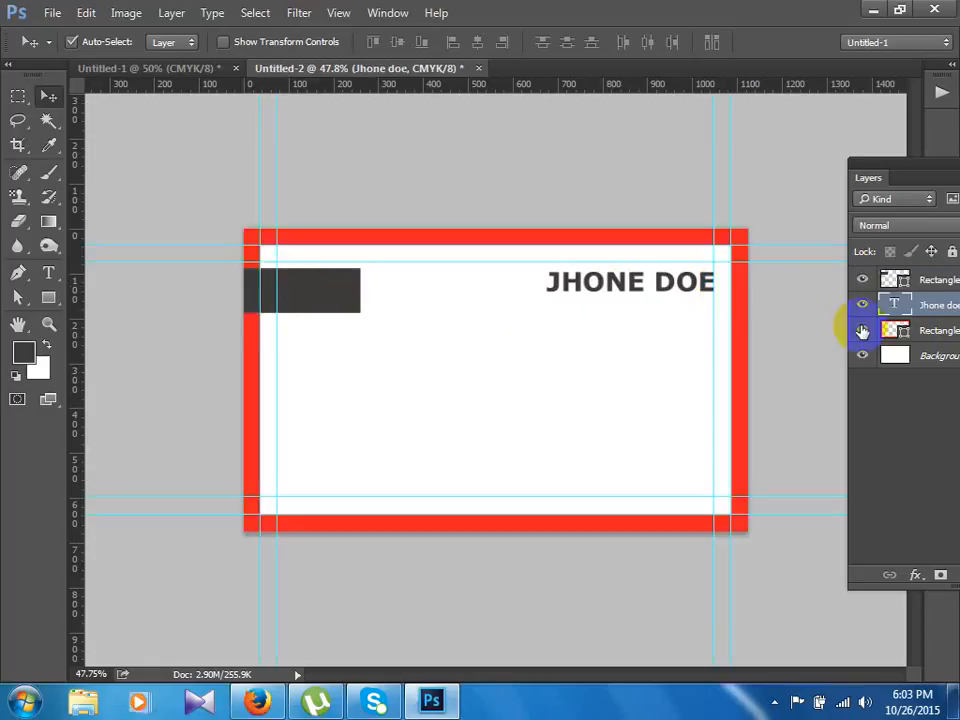